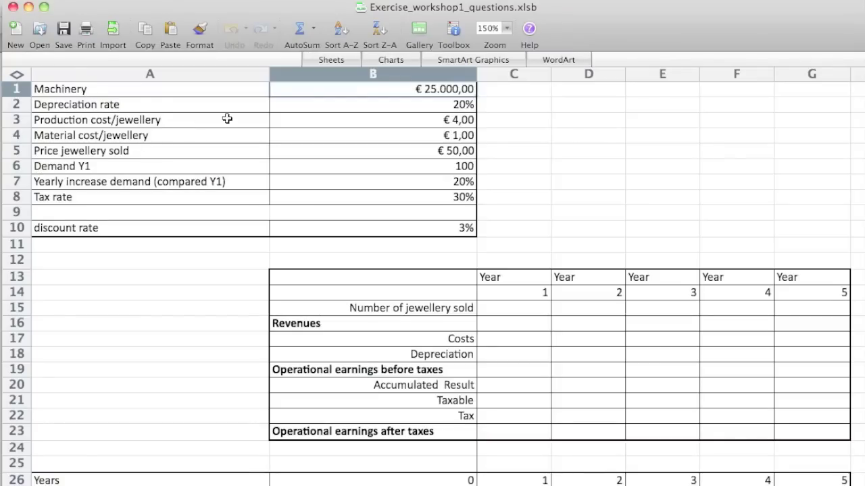
drag(137, 89, 421, 223)
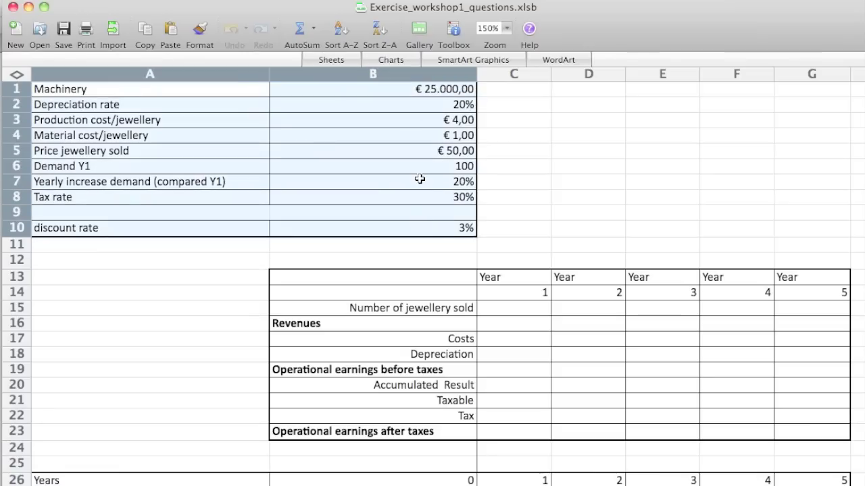
click(339, 93)
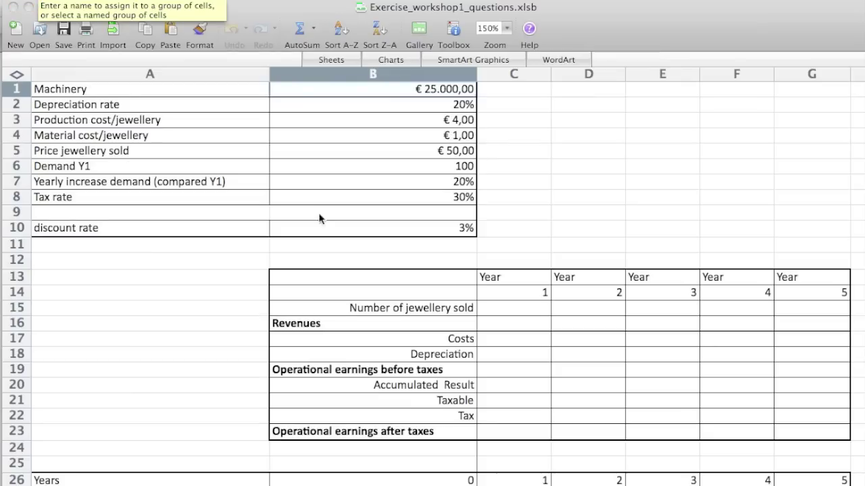
click(338, 231)
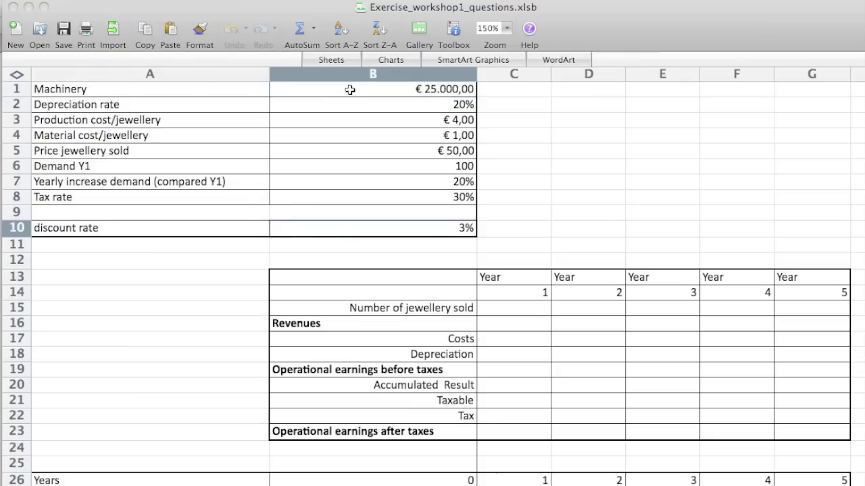
click(346, 88)
Step: Try to give cell B1 a defined name copied from its label, Machinery
click(186, 92)
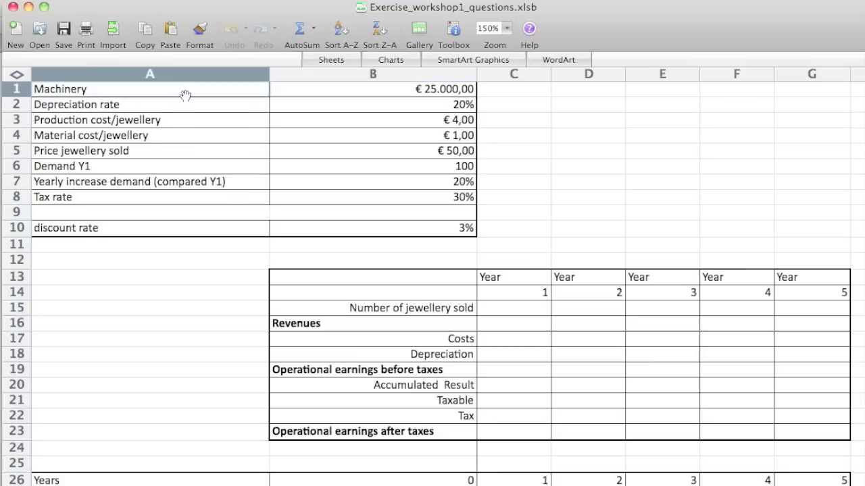
key(cmd+c)
click(301, 88)
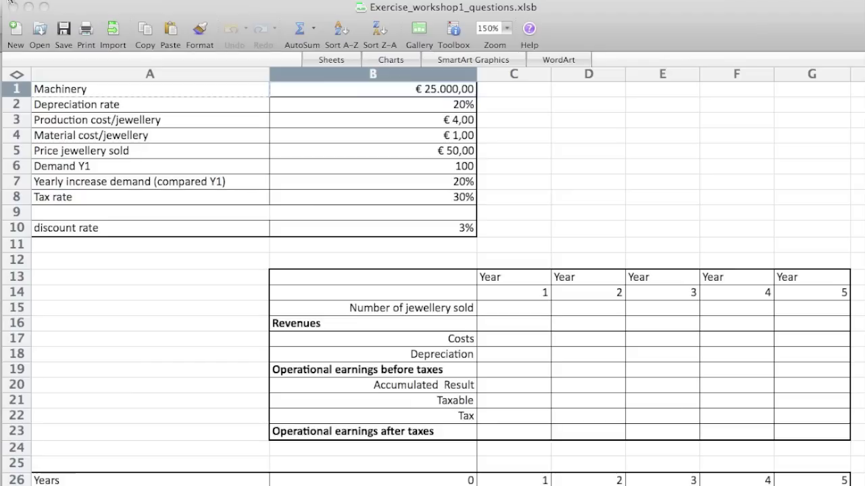
Step: Name cells B2 and B3 after their copied labels, Depreciation rate and Production cost/jewellery
click(205, 106)
key(super+c)
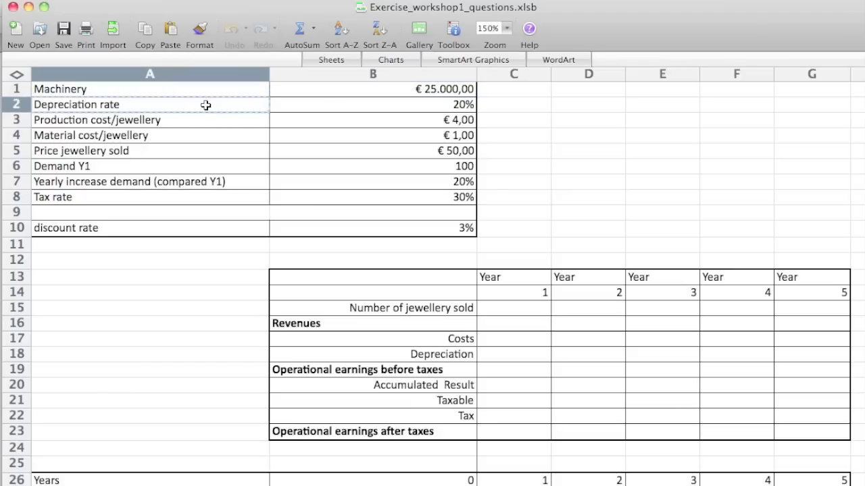
click(335, 108)
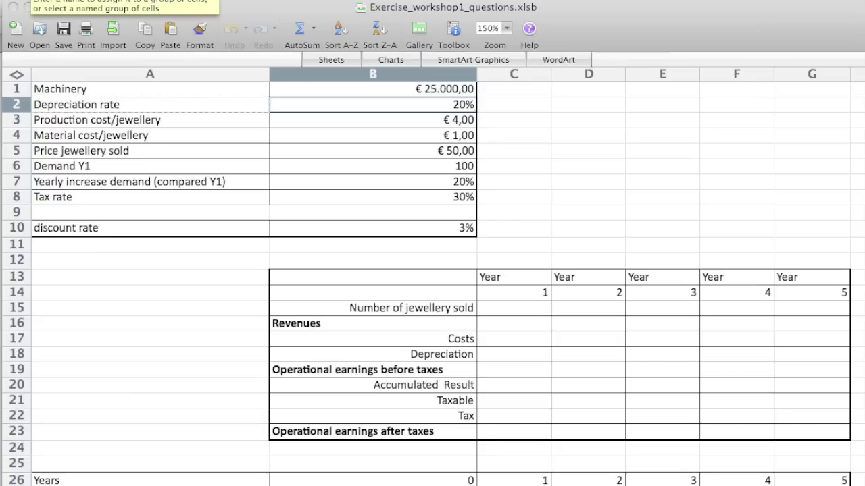
key(Return)
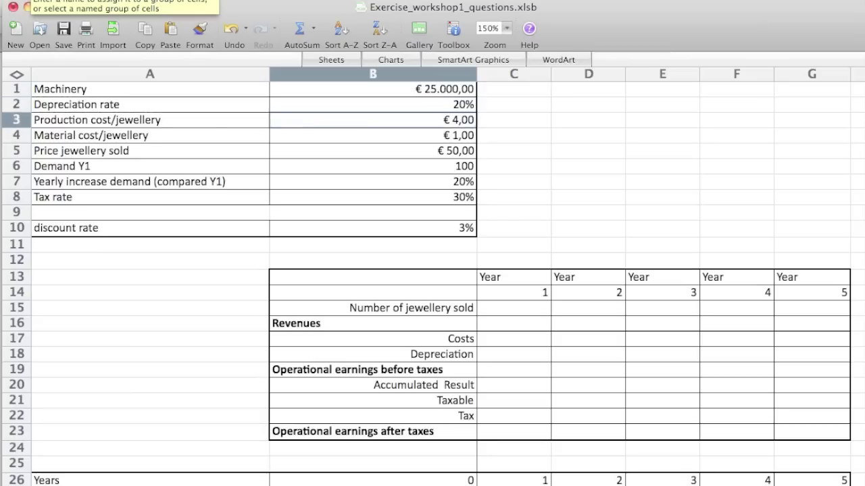
click(108, 123)
key(super+c)
click(284, 115)
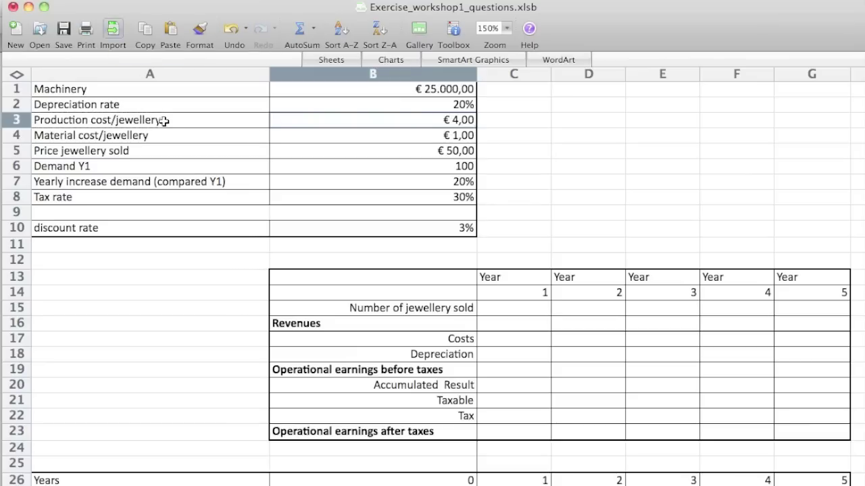
Step: Name cells B4 and B5 after their copied labels, Material cost/jewellery and Price jewellery sold
click(150, 136)
key(super+c)
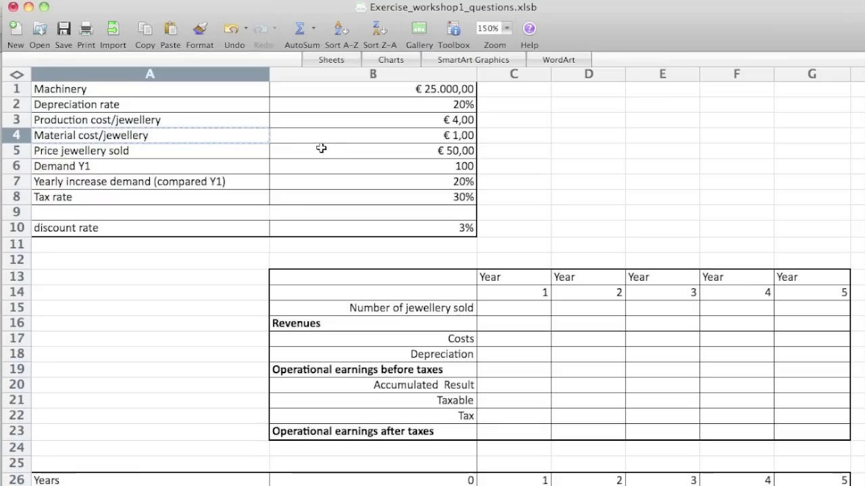
click(325, 136)
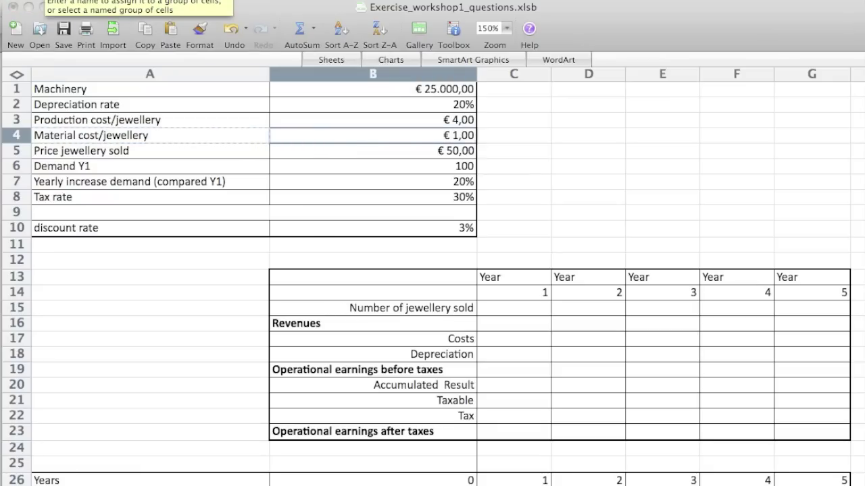
click(72, 151)
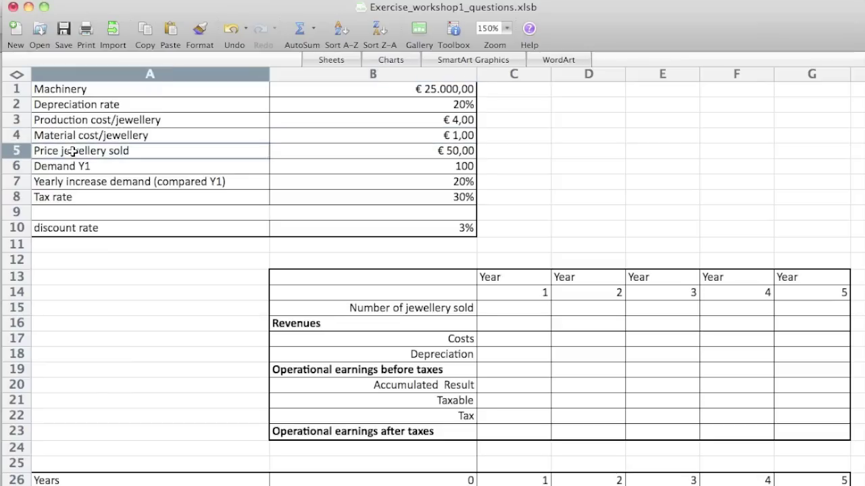
key(super+c)
click(284, 151)
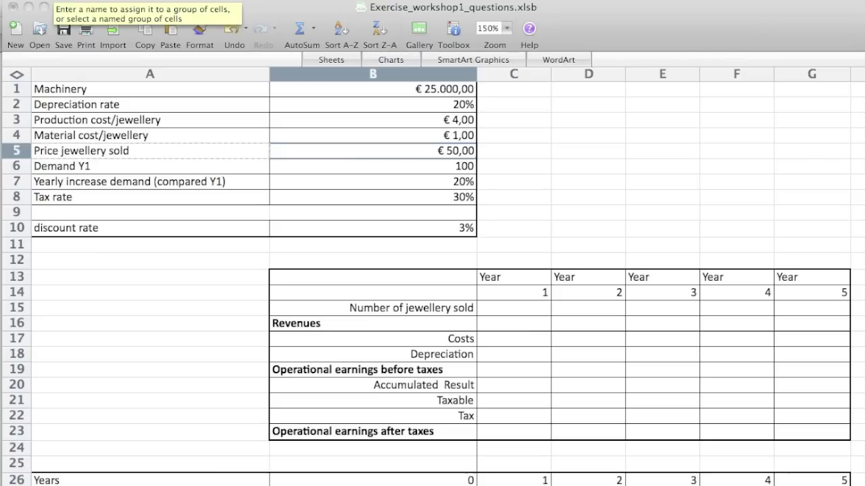
Step: Name cells B6 and B7 after their copied labels, Demand Y1 and Yearly increase demand (compared Y1)
click(99, 168)
key(super+c)
click(280, 166)
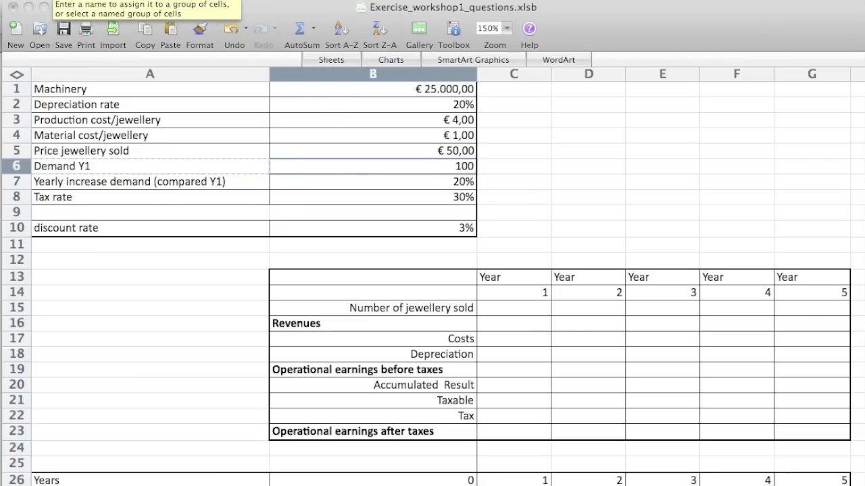
click(112, 182)
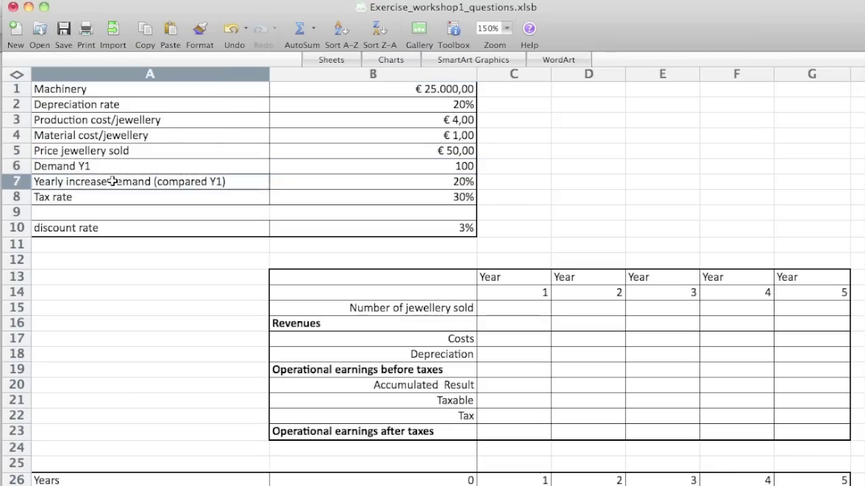
key(super+c)
click(363, 181)
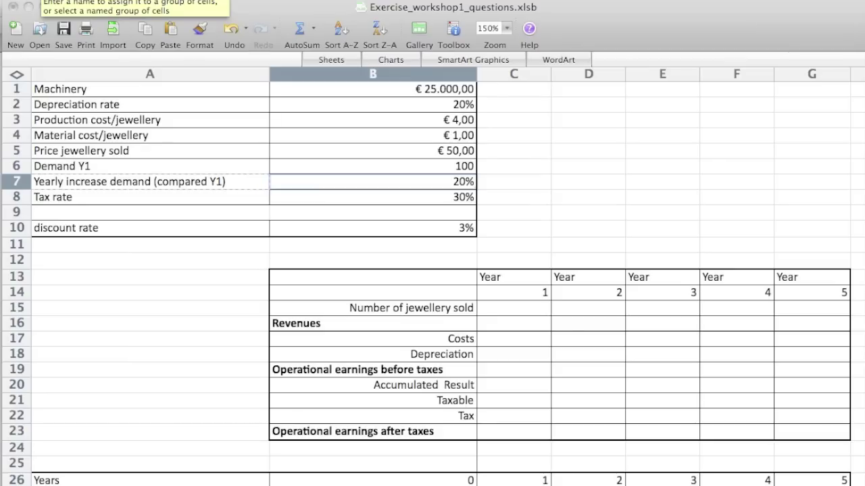
key(Escape)
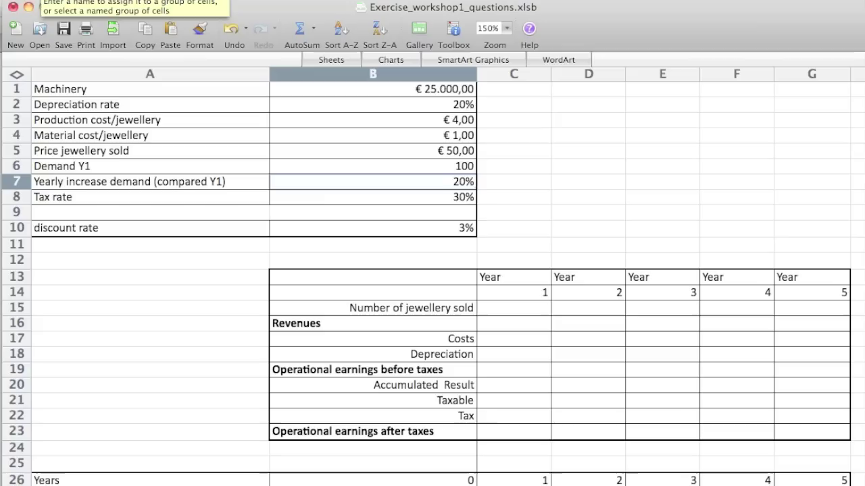
Step: Try to give cell B8 a defined name copied from its label, Tax rate
click(71, 198)
key(super+c)
click(327, 197)
key(super+Tab)
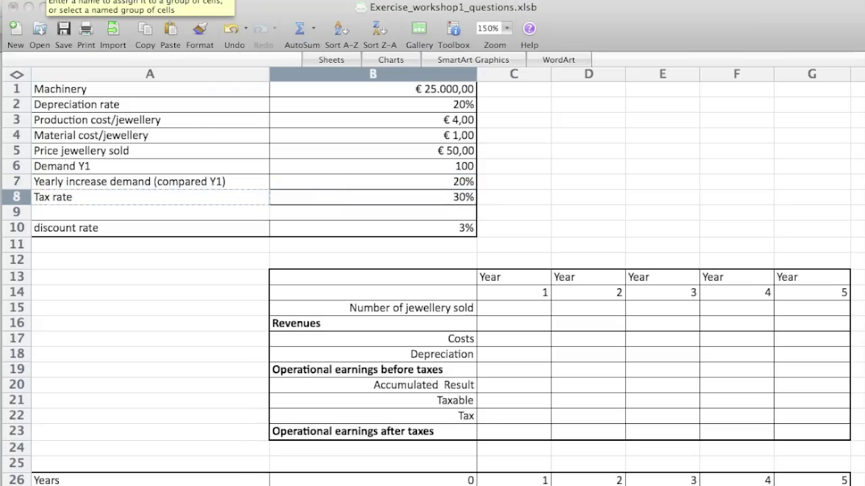
Step: Name cell B10 after its copied label, discount rate
click(107, 228)
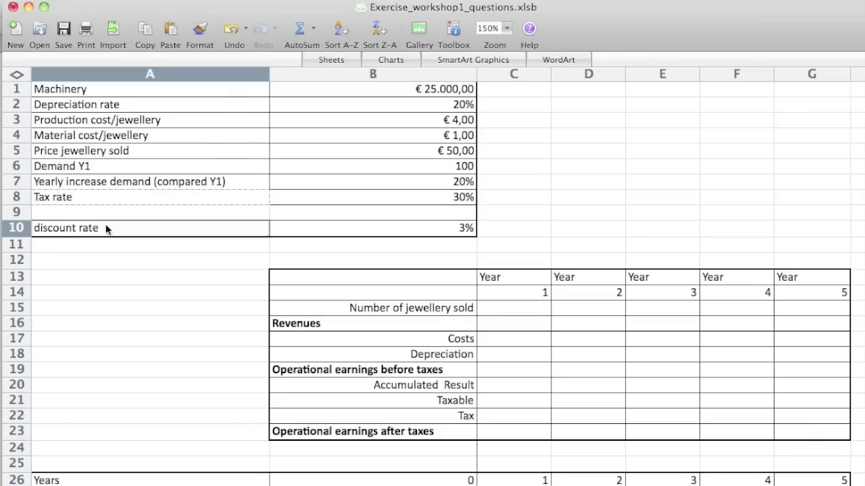
key(super+c)
click(302, 222)
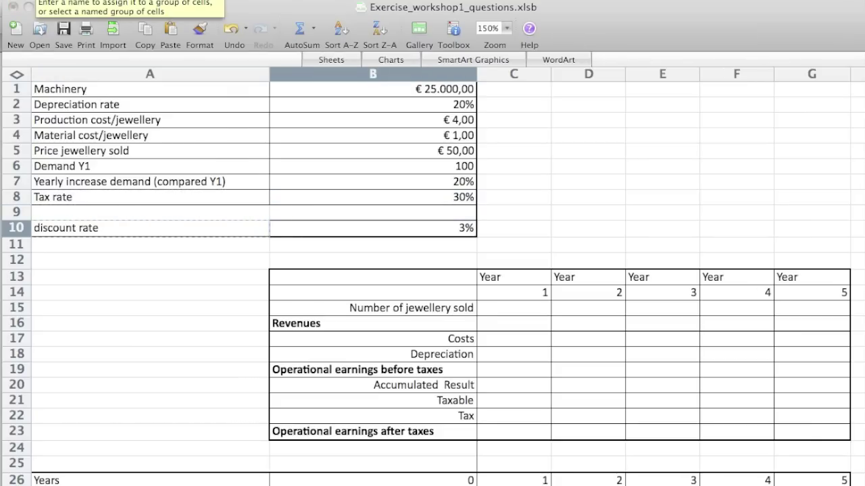
key(Escape)
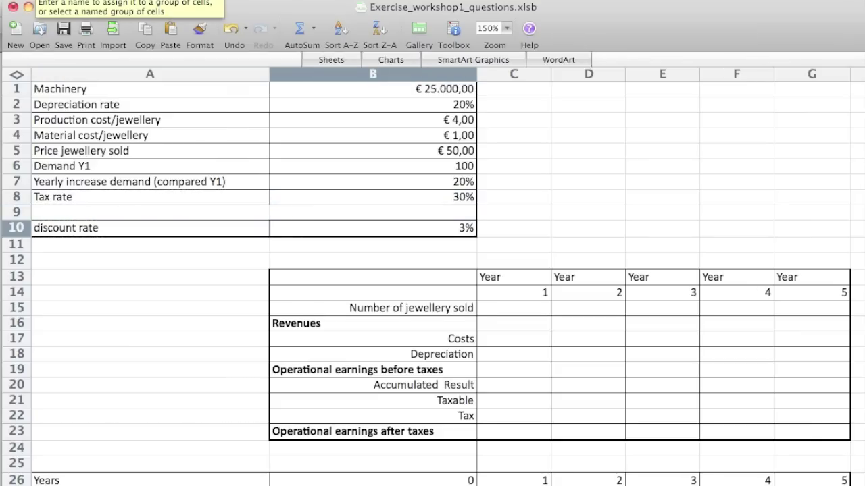
Step: Go through the input values in B1 to B10 and check the defined name of each cell
click(307, 90)
key(Down)
key(Down)
key(Down)
key(Down)
key(Down)
key(Down)
key(Down)
key(Down)
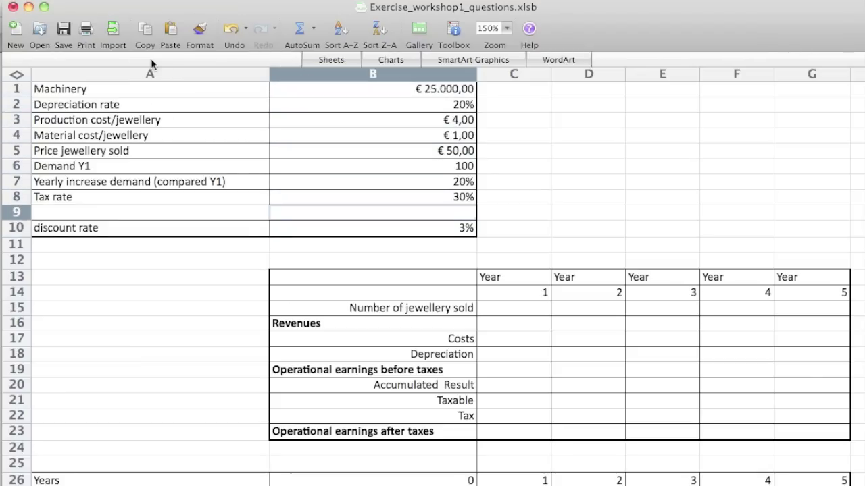
key(Down)
key(Up)
key(Up)
key(Up)
key(Up)
key(Up)
key(Up)
key(Up)
key(Up)
key(Up)
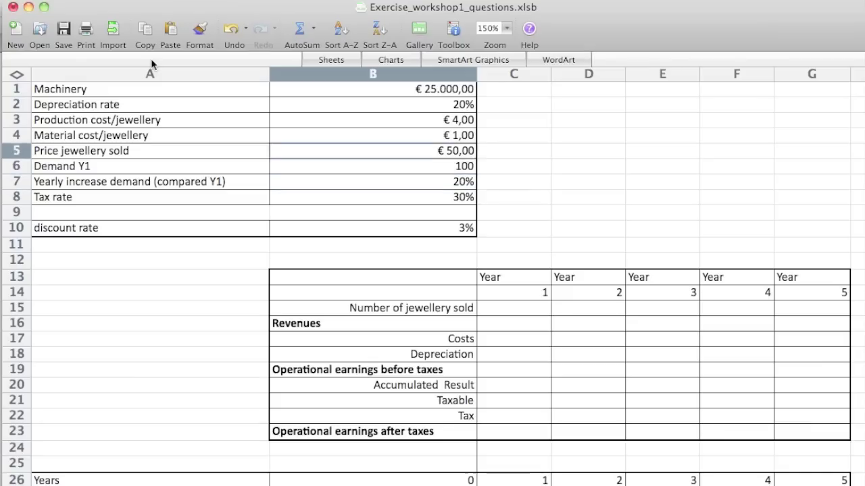
Step: Name cell B1 after its copied label, Machinery
click(182, 92)
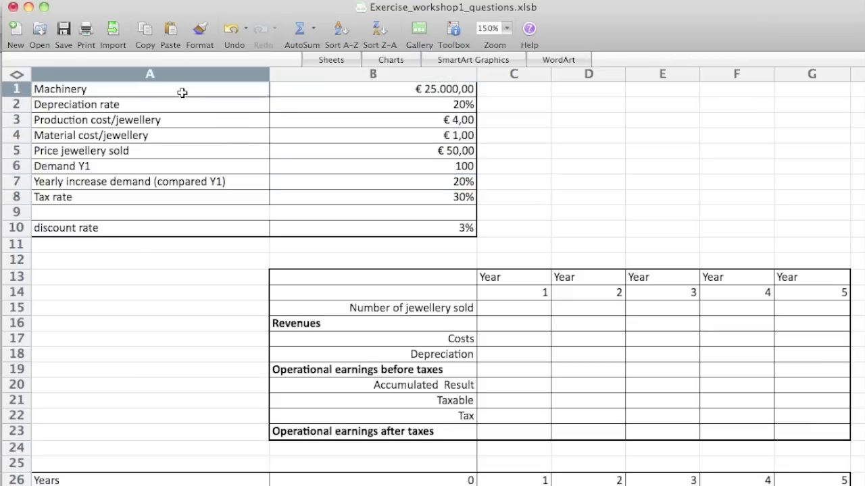
key(ctrl+c)
click(348, 89)
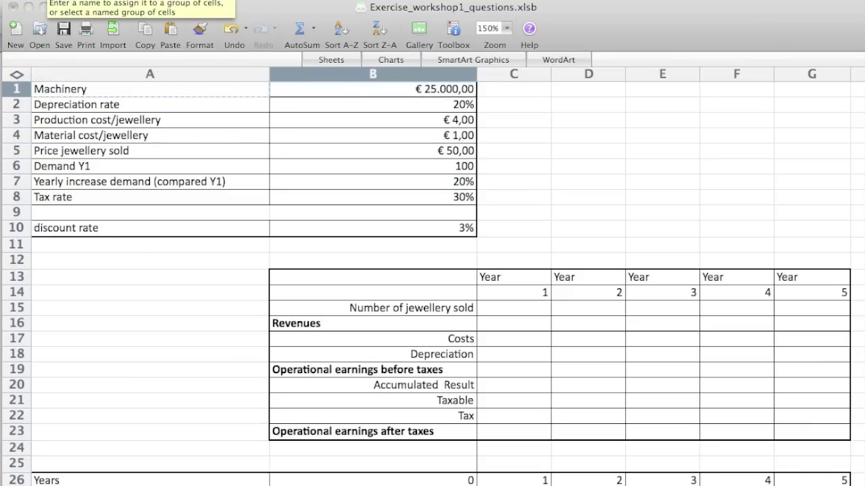
Step: Check the defined names of the input cells from B2 down to B8
click(313, 106)
key(Down)
key(Down)
key(Down)
key(Down)
key(Down)
key(Down)
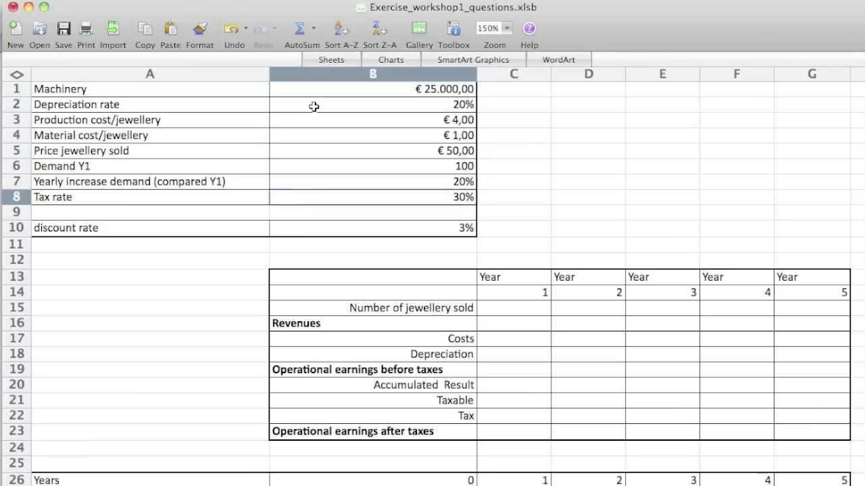
Step: Name cell B8 after its copied label, Tax rate
click(162, 193)
key(super+c)
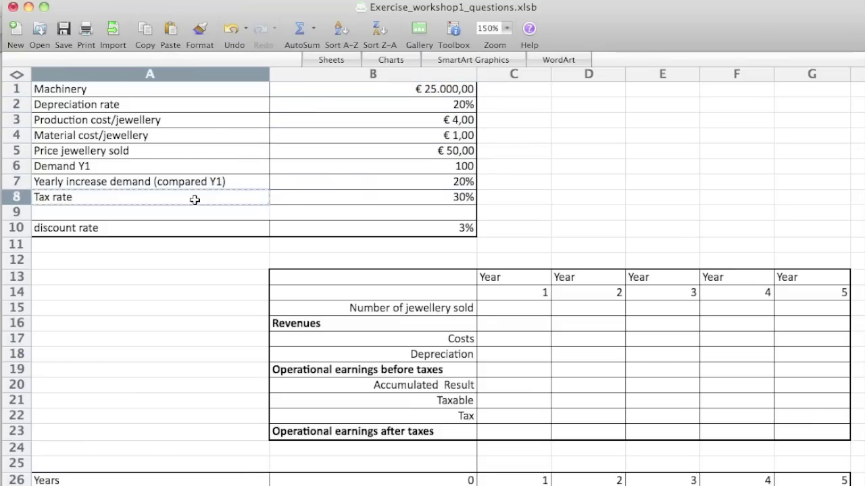
click(324, 198)
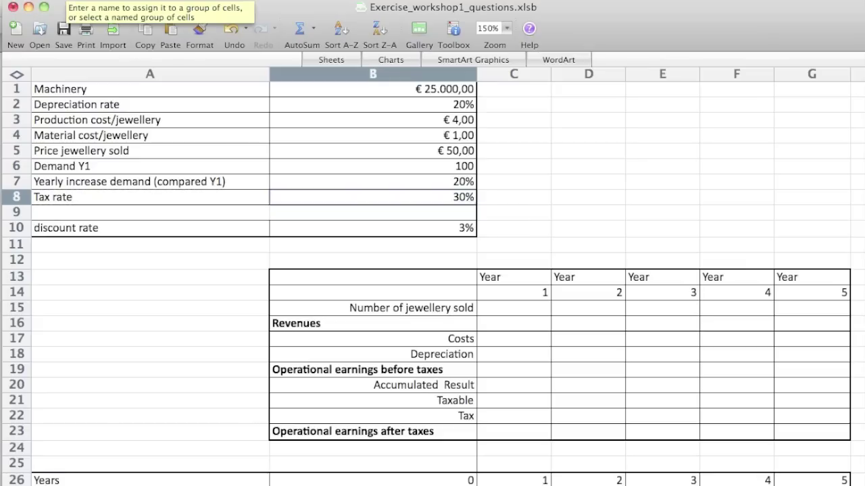
Step: Check the defined names of the input cells from B10 up to B6, and highlight the yearly earnings table B13:G23
click(315, 224)
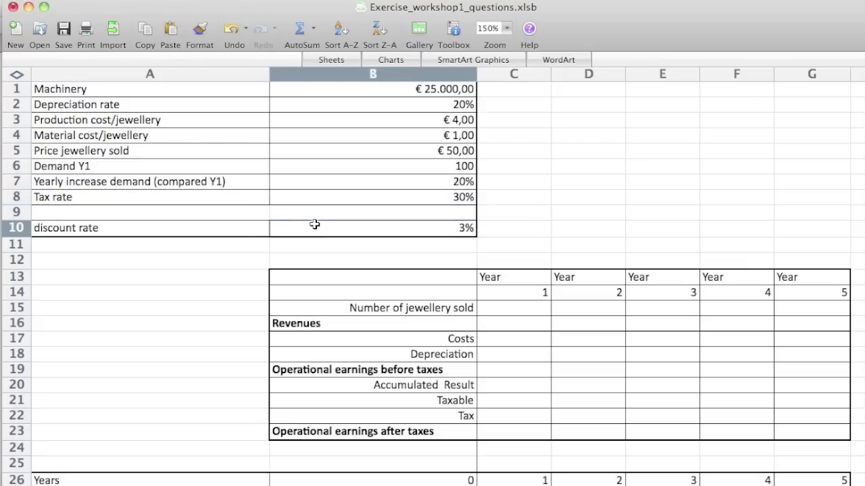
key(Up)
key(Up)
key(Up)
key(Down)
key(Up)
key(Up)
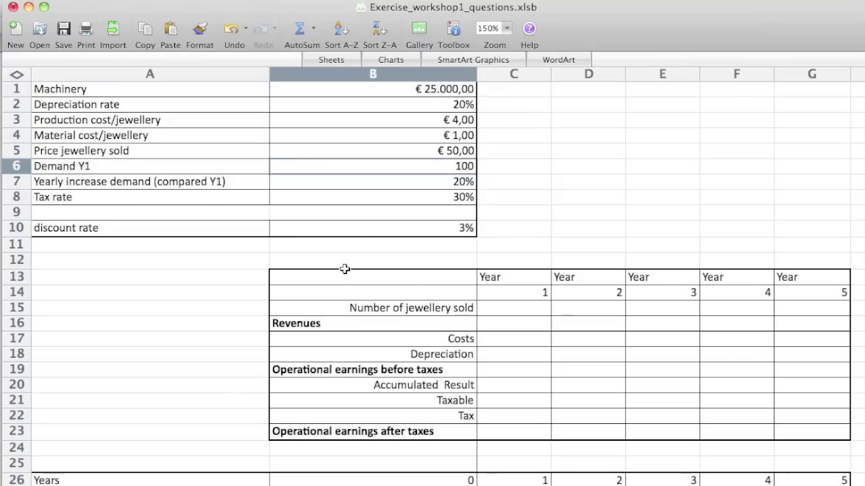
drag(338, 276, 826, 428)
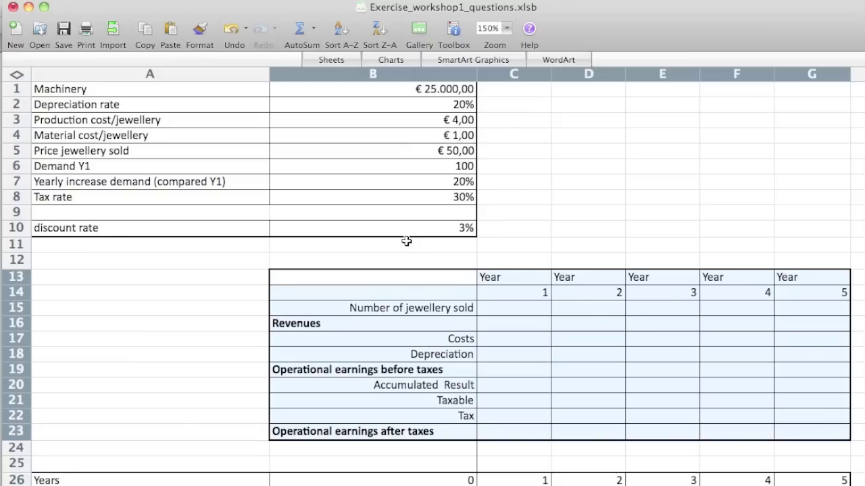
Step: In C15, enter =Demand_Y1*(1+(C14-1)*Yearly_increase_demand) for the number of jewellery sold in year 1
click(499, 308)
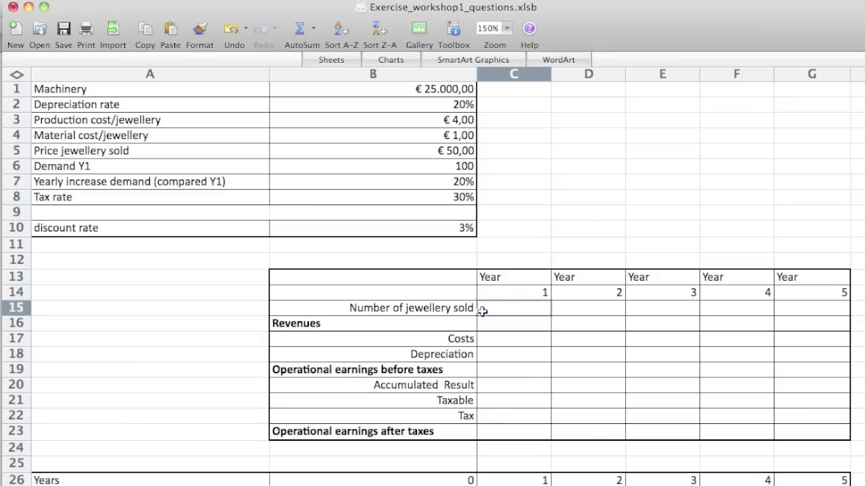
text(=)
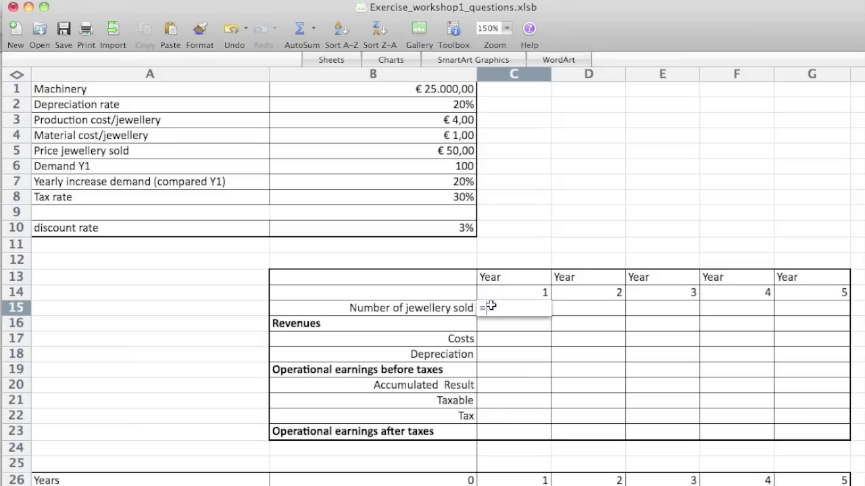
click(445, 167)
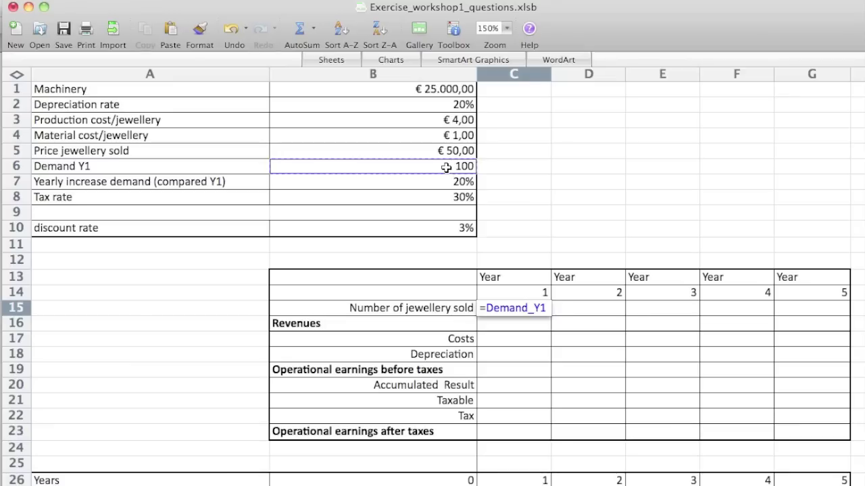
text(*)
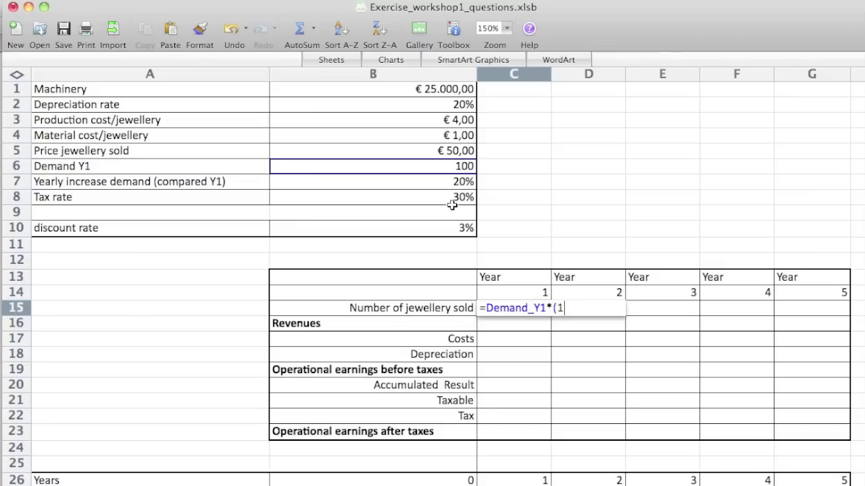
text(+()
click(510, 292)
text(-1)*Yearly_increase_demand))
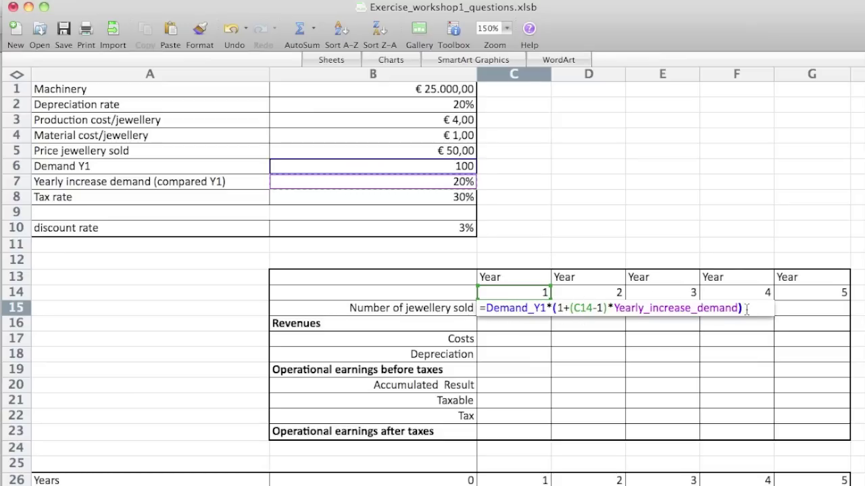
key(Return)
Step: Copy the number of jewellery sold formula from C15 into D15:G15 for years 2 to 5
click(548, 306)
key(super+c)
key(Right)
key(super+v)
key(Right)
key(super+v)
key(Right)
key(super+v)
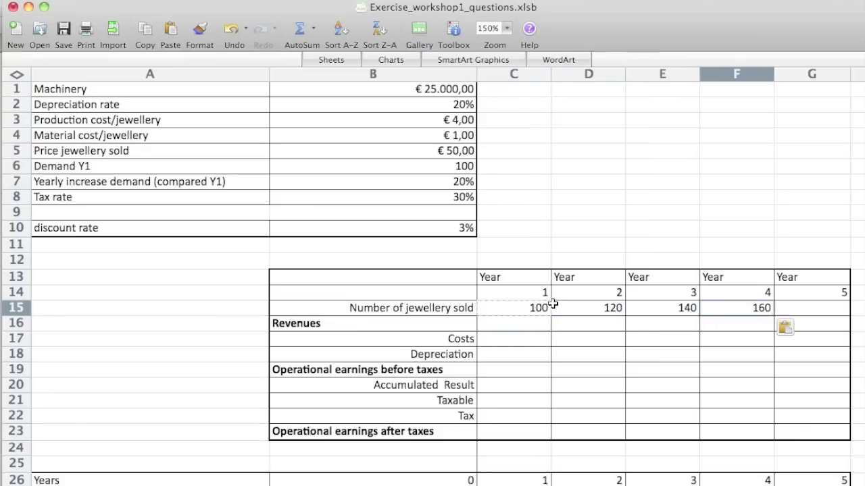
key(Right)
key(super+v)
Step: In C16, enter =C15*Price_jewellery_sold to calculate the year 1 revenues
key(Down)
key(Left)
key(Left)
key(Left)
key(Left)
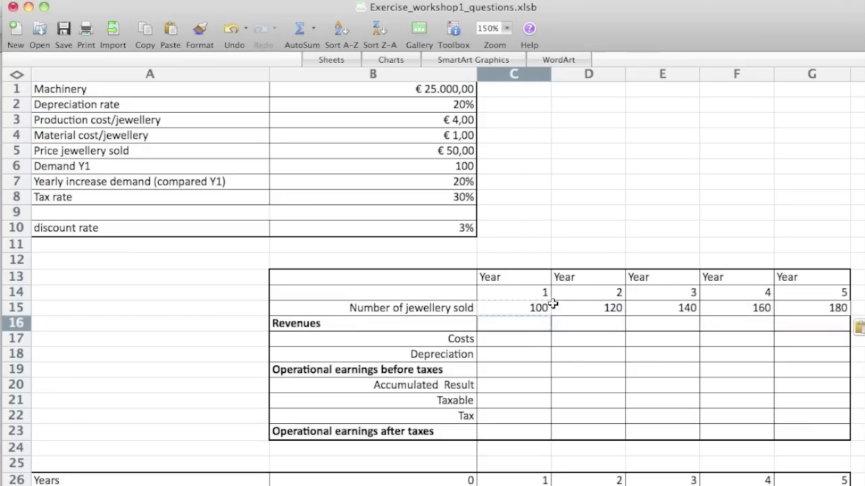
text(=)
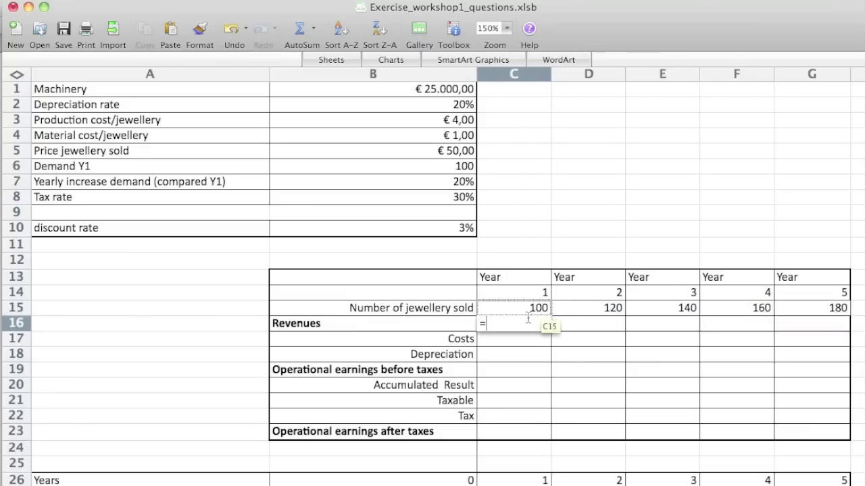
click(527, 312)
text(*)
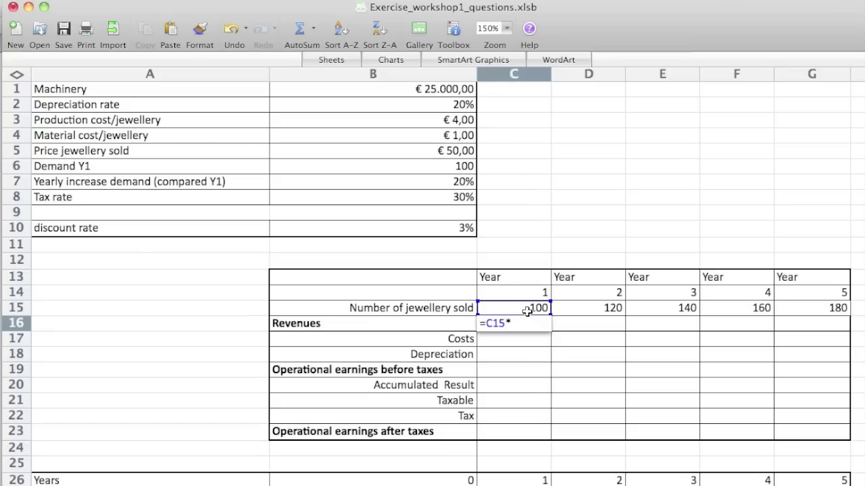
click(440, 148)
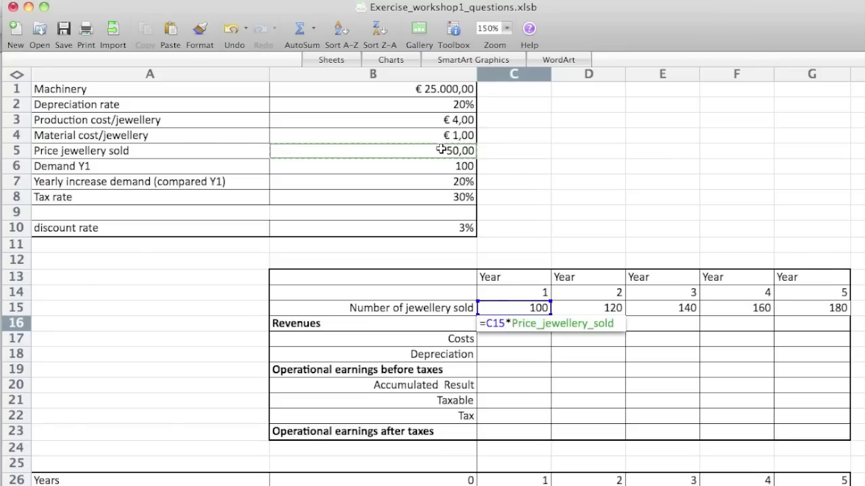
key(Return)
Step: Copy the revenues formula from C16 into D16:G16 for years 2 to 5
key(Up)
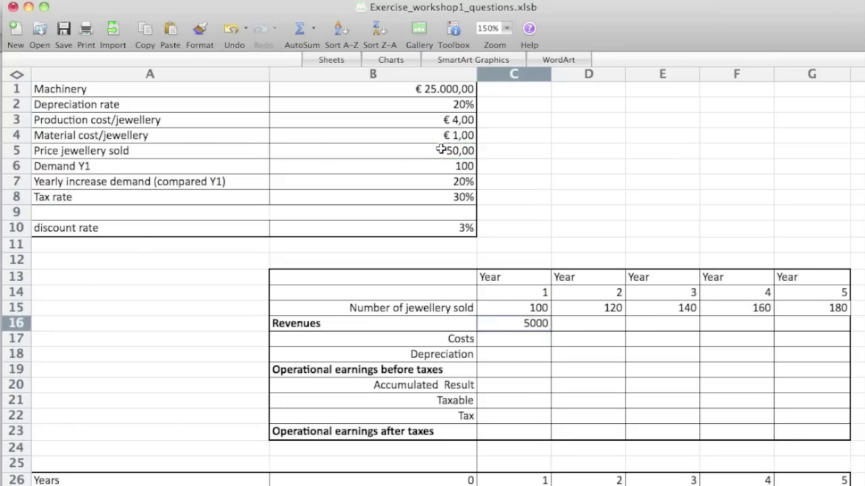
key(super+c)
key(Right)
key(super+v)
key(Right)
key(super+v)
key(Right)
key(super+v)
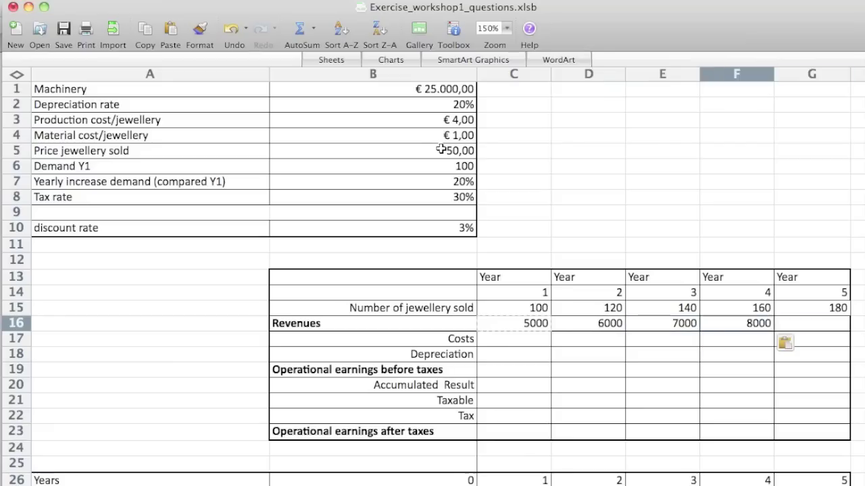
key(Right)
key(super+v)
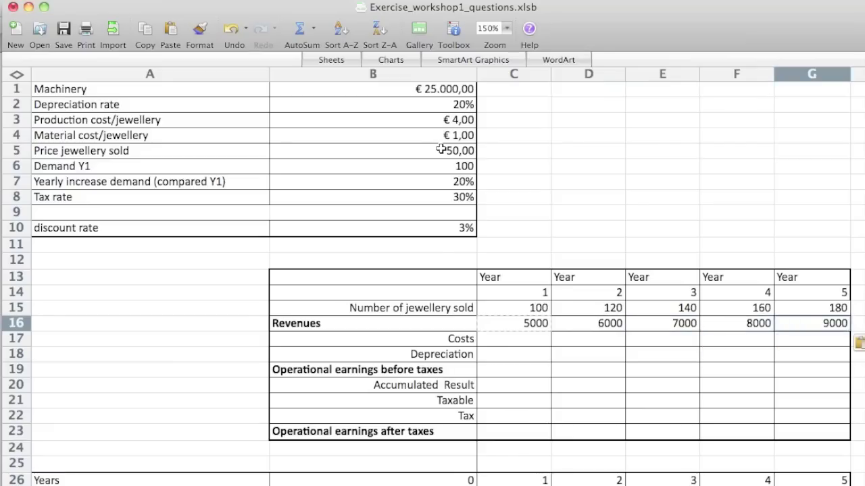
Step: In C17, calculate year 1 costs by multiplying C15 by the bracketed sum of Production_cost_jewellery and the named material cost in B4
click(522, 335)
text(=)
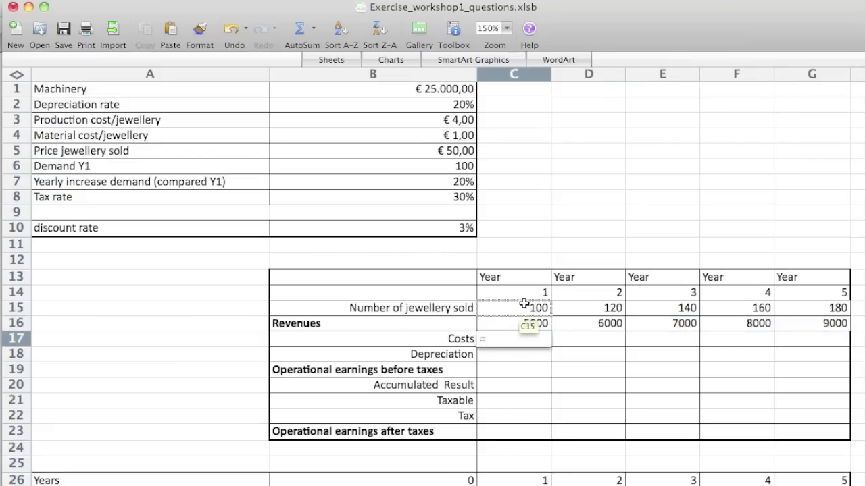
click(523, 308)
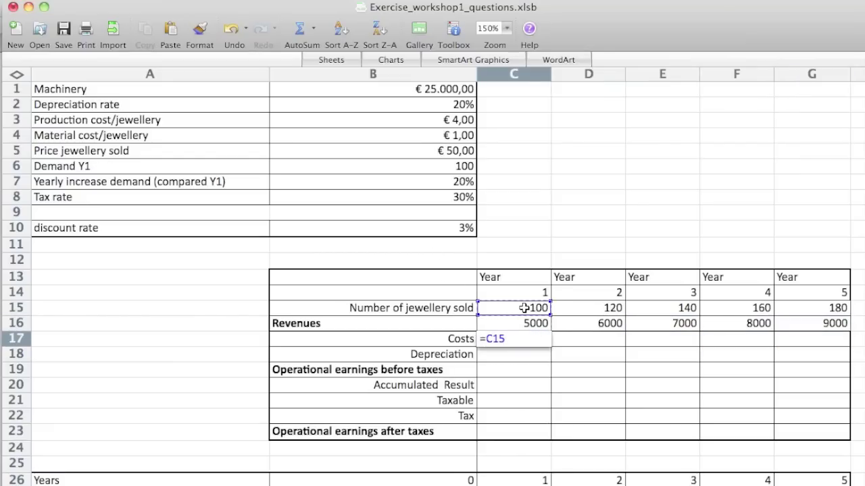
text(*)
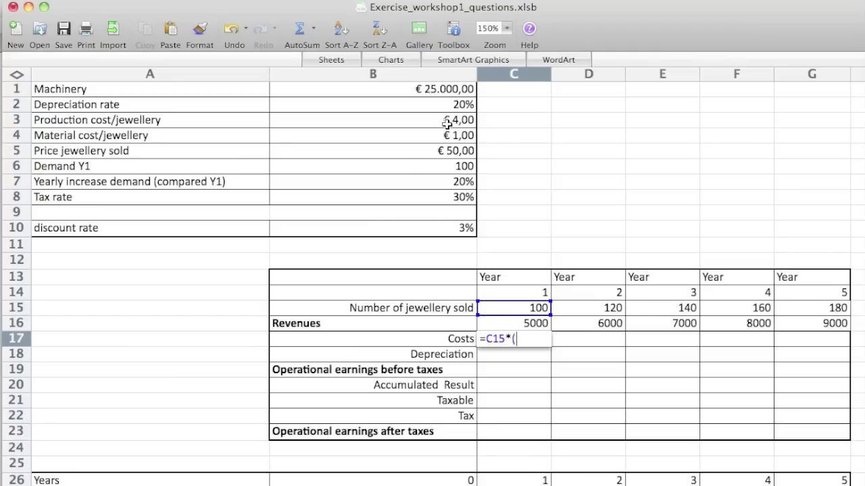
click(447, 120)
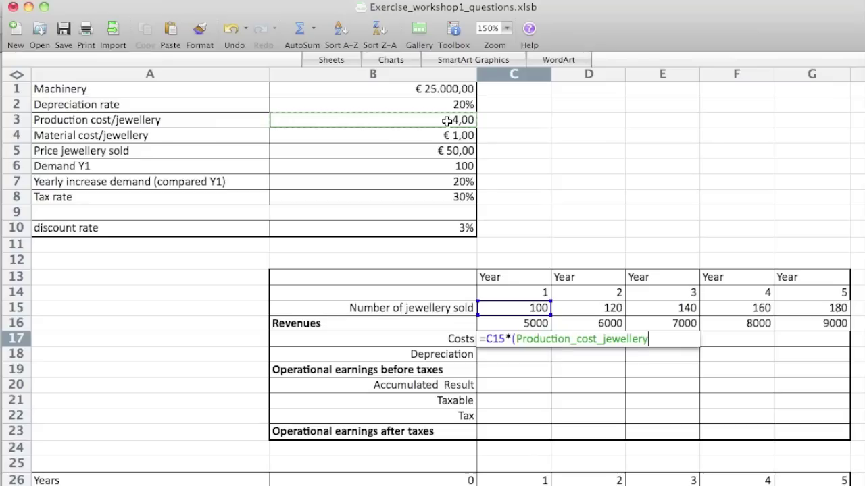
text(+)
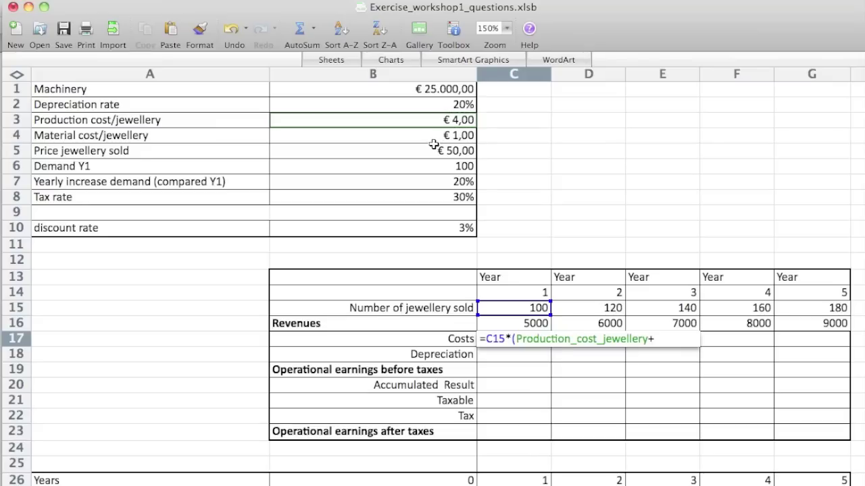
click(425, 135)
text())
key(Return)
Step: Copy the costs formula from C17 into D17:G17 for years 2 to 5
key(Up)
key(super+c)
key(Right)
key(super+v)
key(Right)
key(super+v)
key(Right)
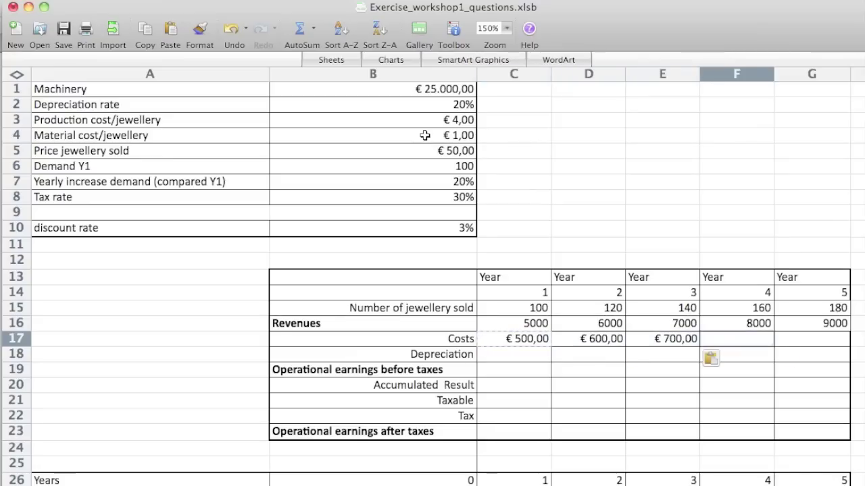
key(super+v)
key(Right)
key(super+v)
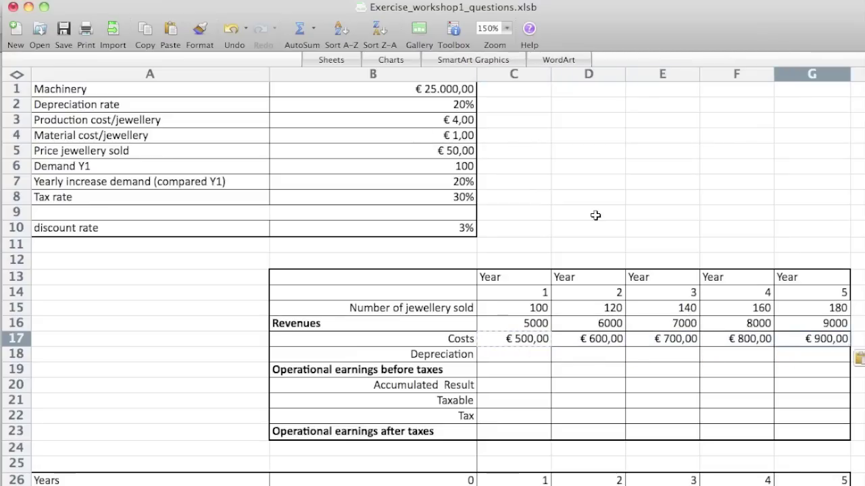
Step: In C18, calculate the year 1 depreciation by multiplying Machinery by the named depreciation rate in B2
click(542, 340)
click(532, 356)
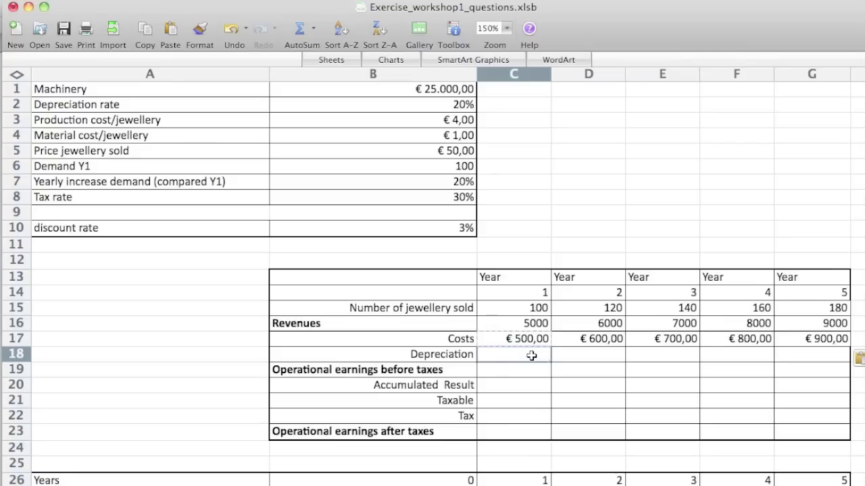
text(=)
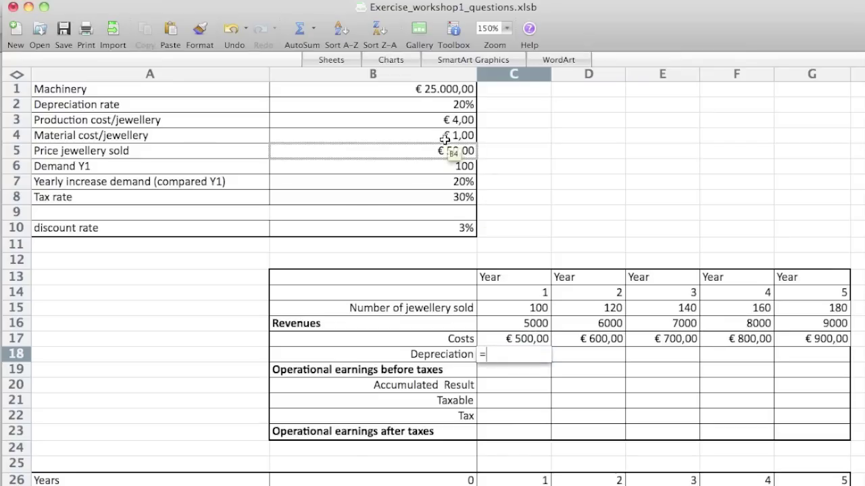
click(437, 91)
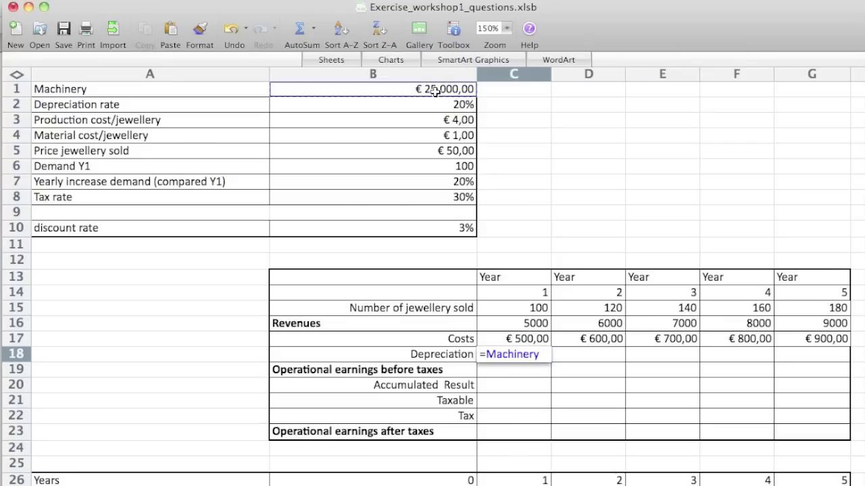
text(*)
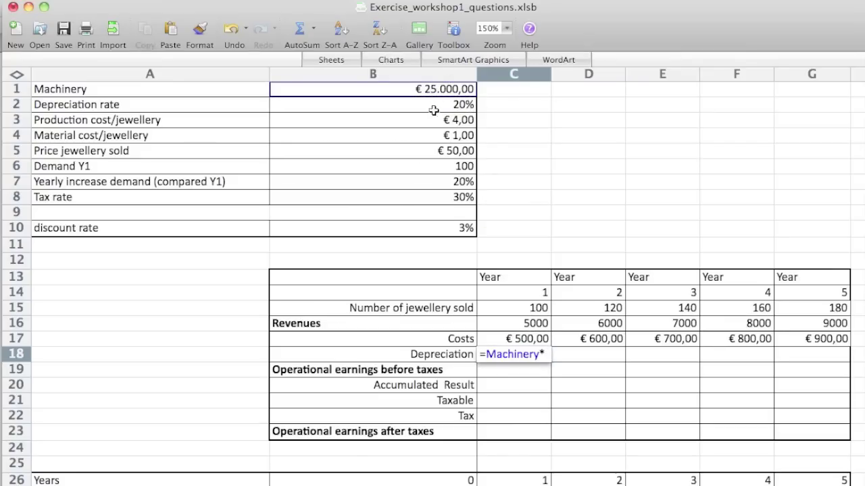
click(432, 105)
key(Return)
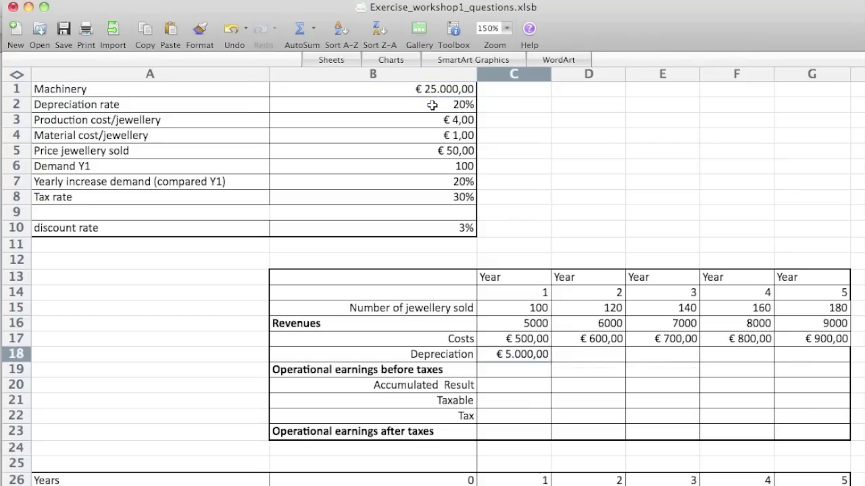
Step: Copy the depreciation formula from C18 into D18:G18 for years 2 to 5
key(super+c)
key(Right)
key(super+v)
key(Right)
key(super+v)
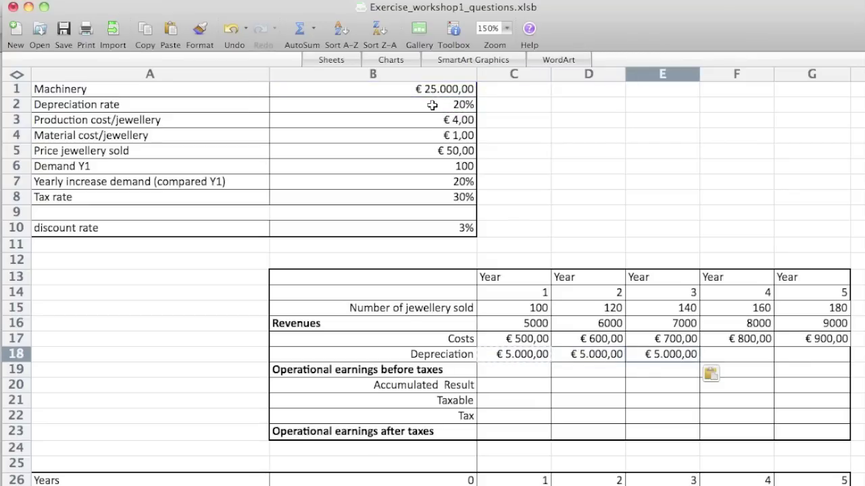
key(Right)
key(super+v)
key(Right)
key(super+v)
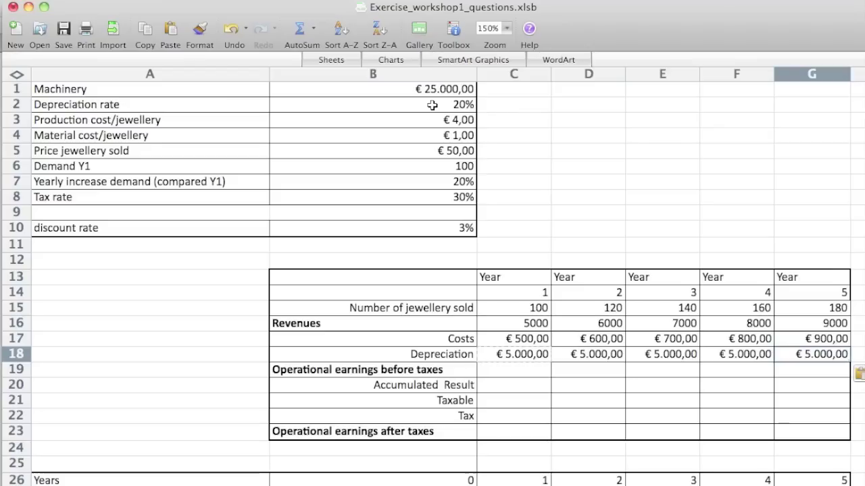
Step: In C19, enter =C16-C17-C18 for the year 1 operational earnings before taxes
click(520, 368)
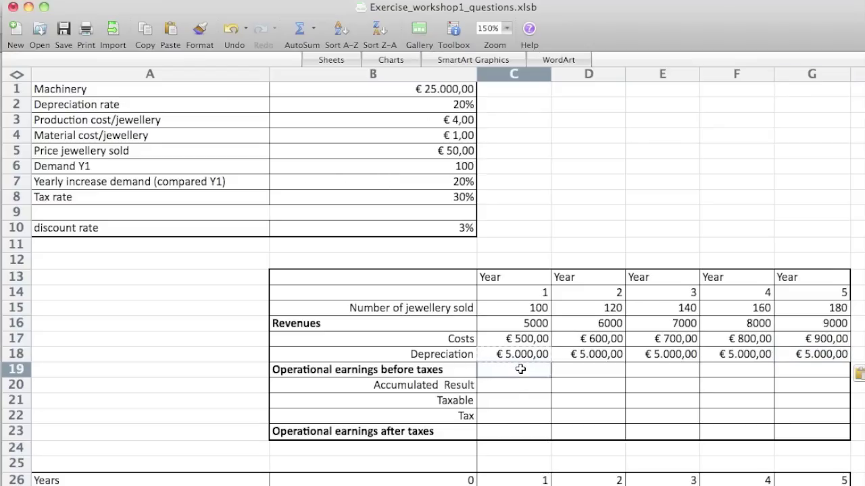
text(=)
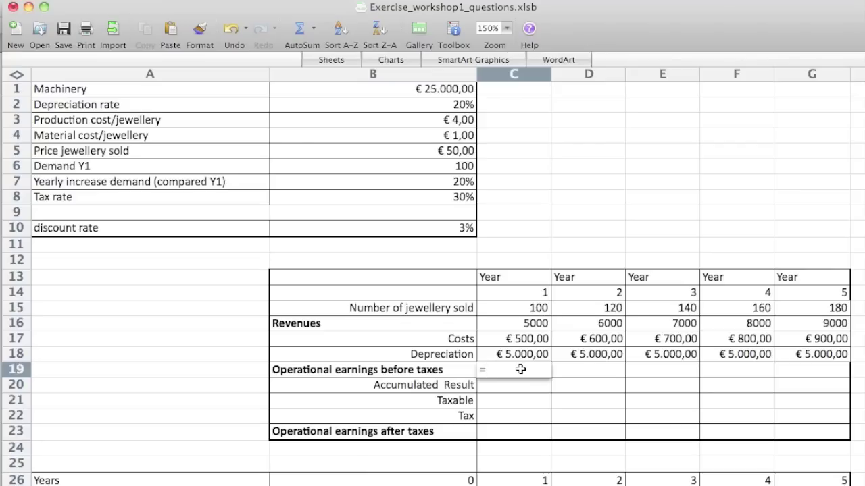
click(537, 324)
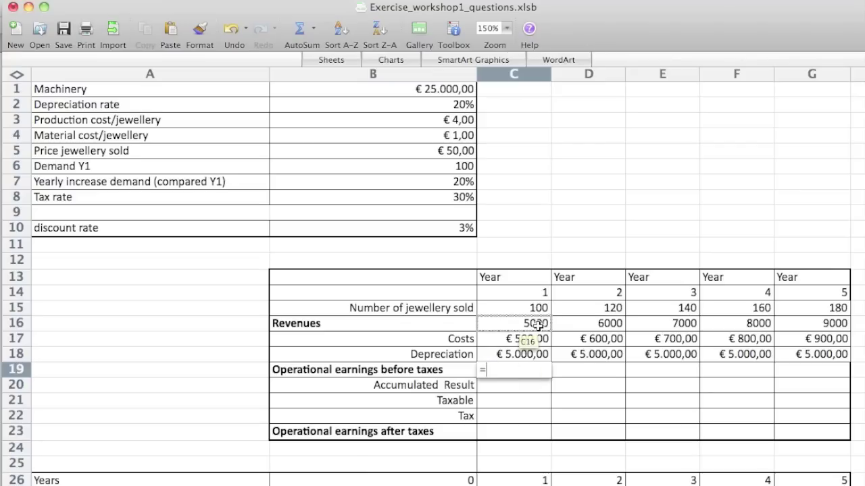
text(-)
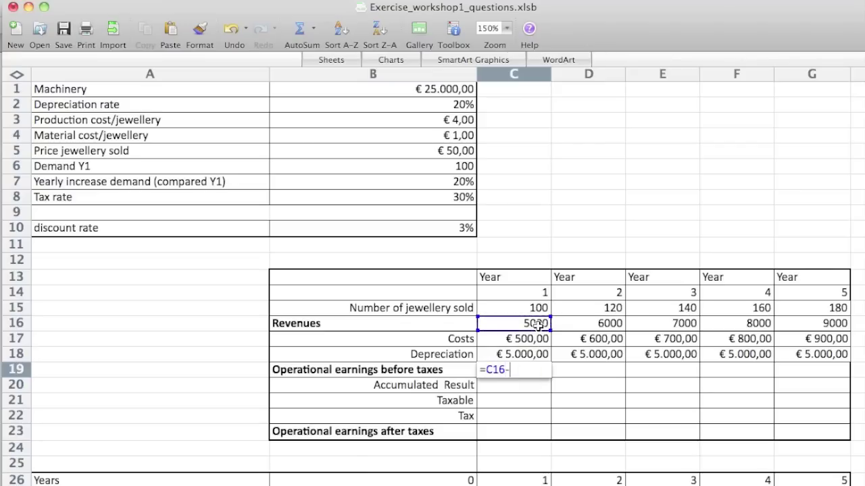
click(534, 337)
text(-)
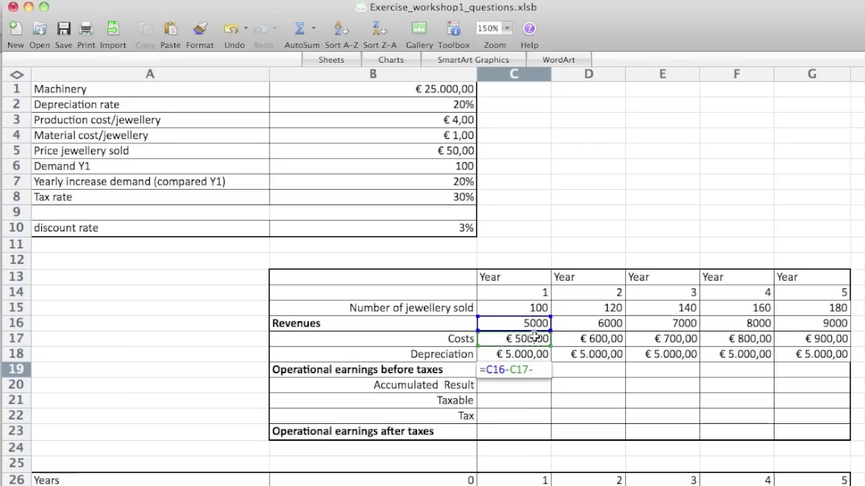
click(537, 354)
key(Return)
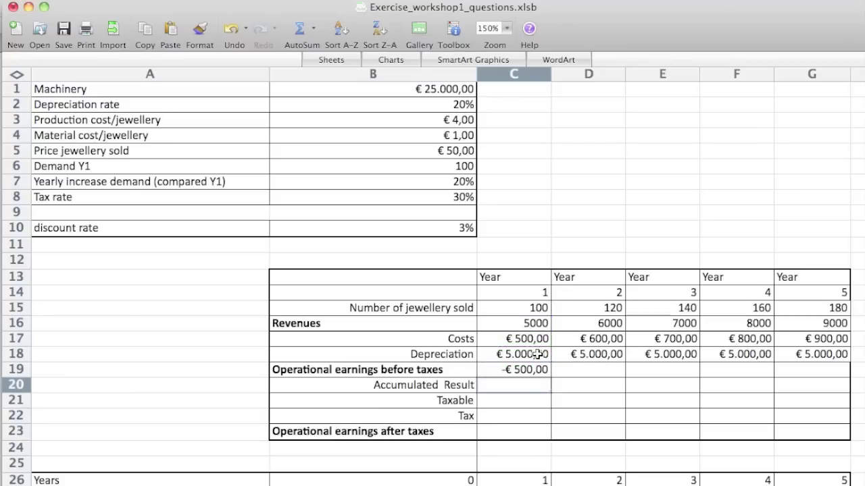
Step: Copy the operational earnings before taxes formula from C19 into D19:G19 for years 2 to 5
click(523, 372)
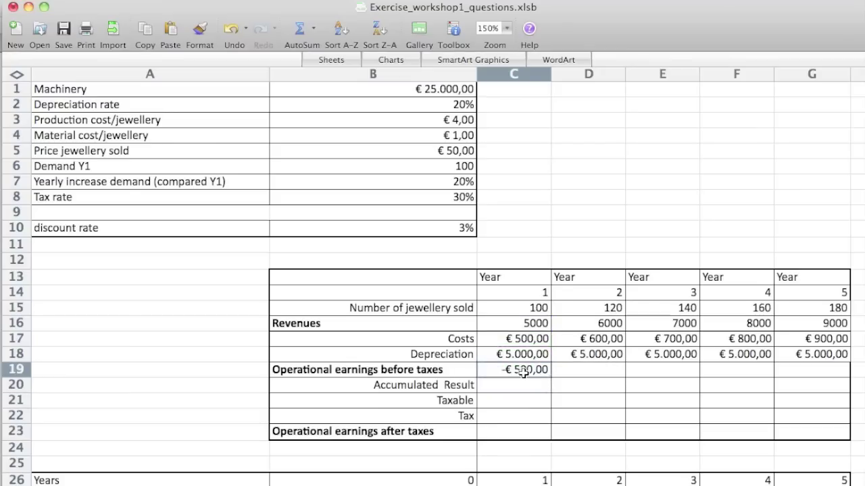
key(super+c)
click(560, 369)
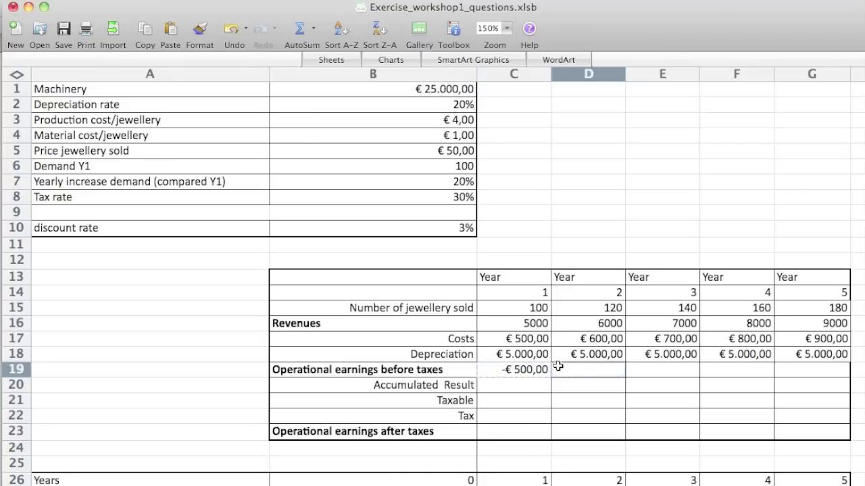
key(super+v)
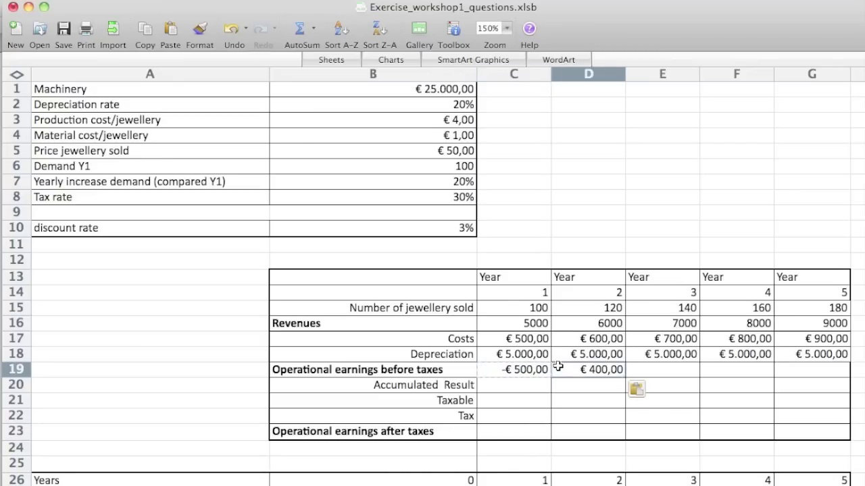
key(Right)
key(super+v)
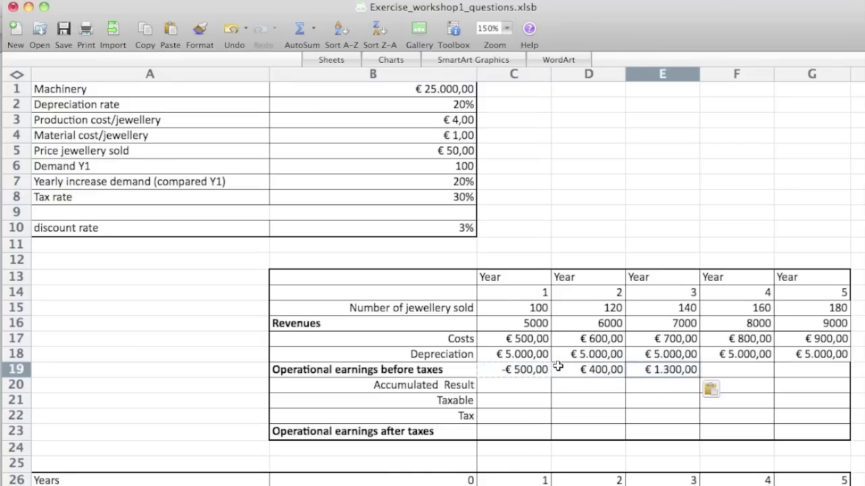
key(Right)
key(super+v)
key(Right)
key(super+v)
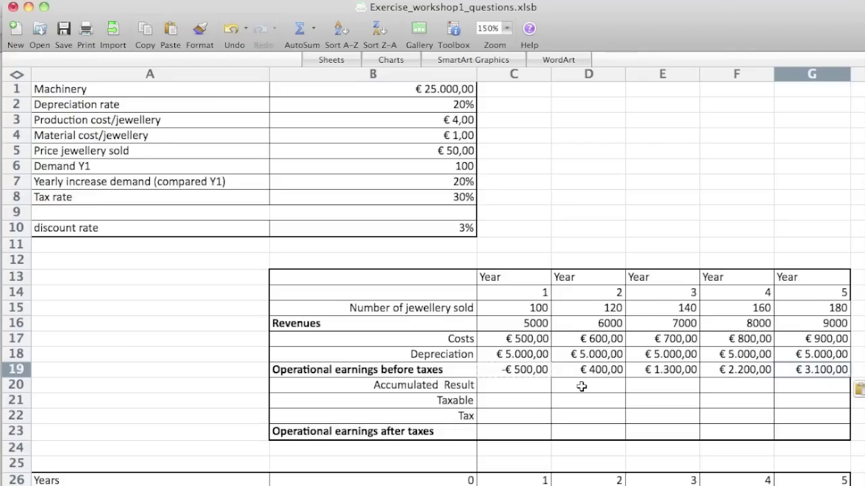
Step: Paste the copied earnings formula into C20 and change it to =C19 for the year 1 accumulated result
click(506, 381)
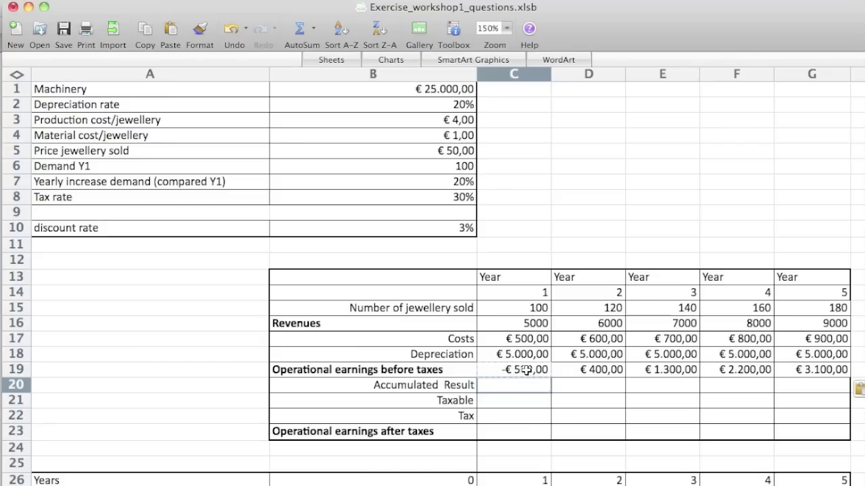
click(526, 369)
key(Down)
key(super+v)
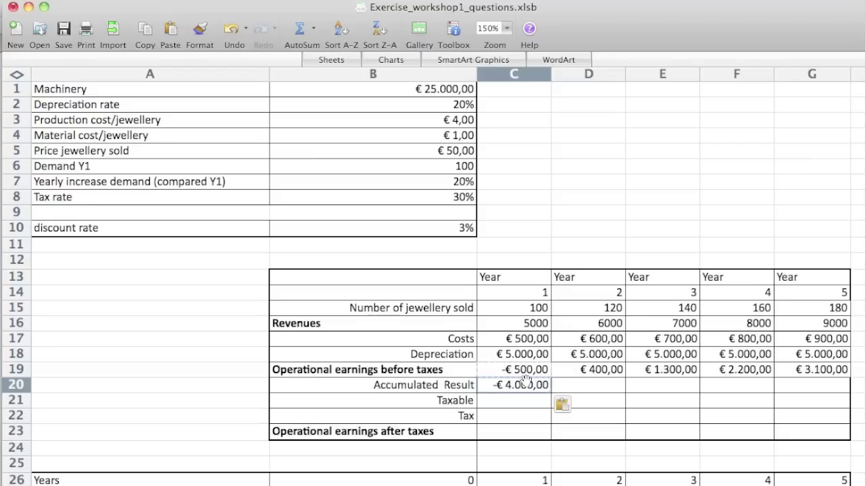
key(super+Up)
double_click(525, 383)
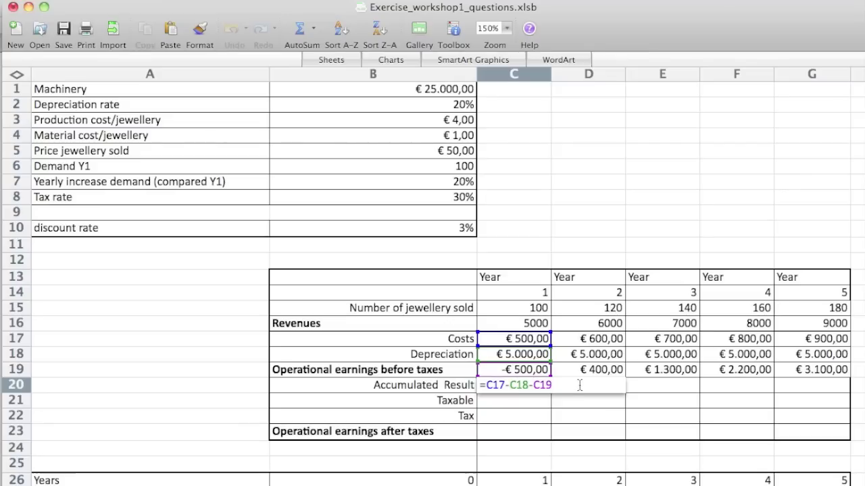
drag(580, 386, 488, 386)
key(BackSpace)
click(510, 369)
key(Return)
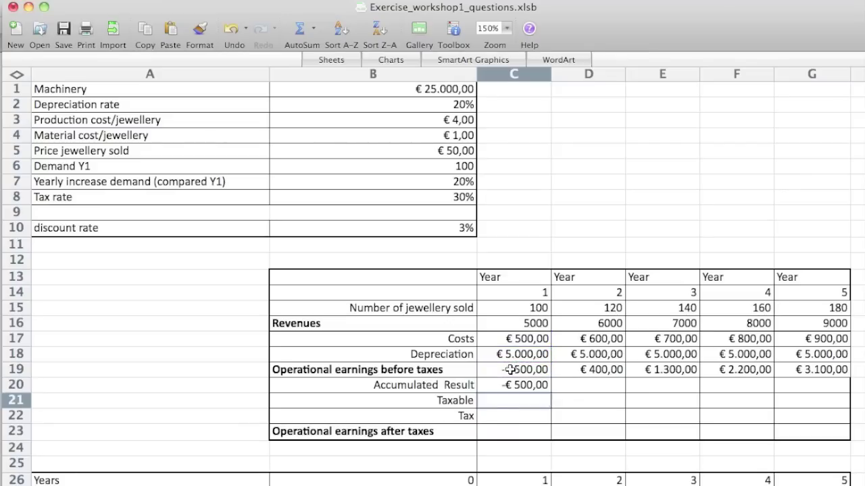
Step: In D20, enter =IF(C20<0;C20+D19;D19) for the year 2 accumulated result
click(521, 385)
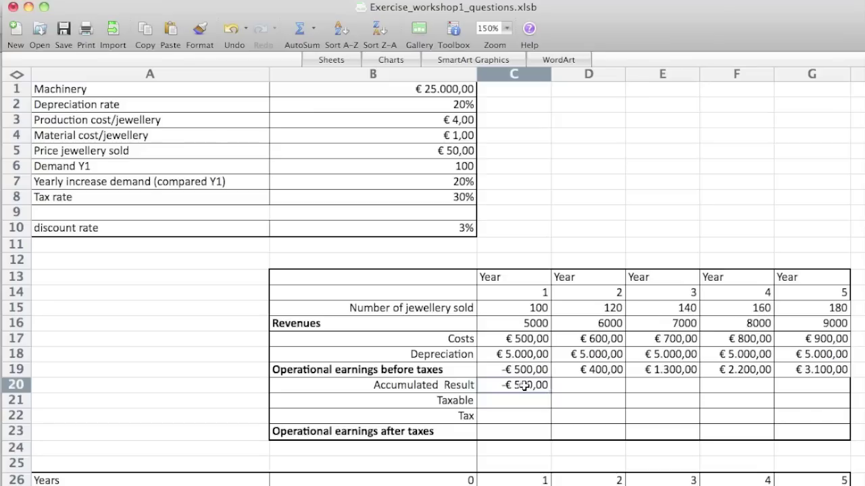
key(Right)
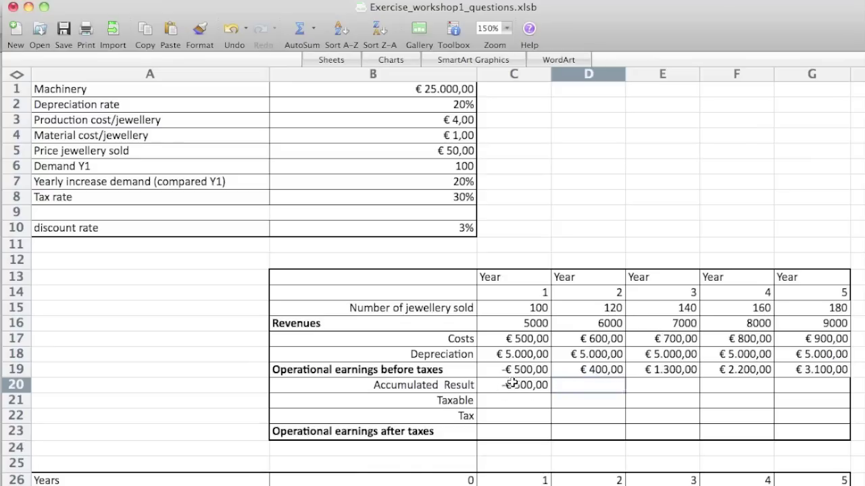
double_click(573, 383)
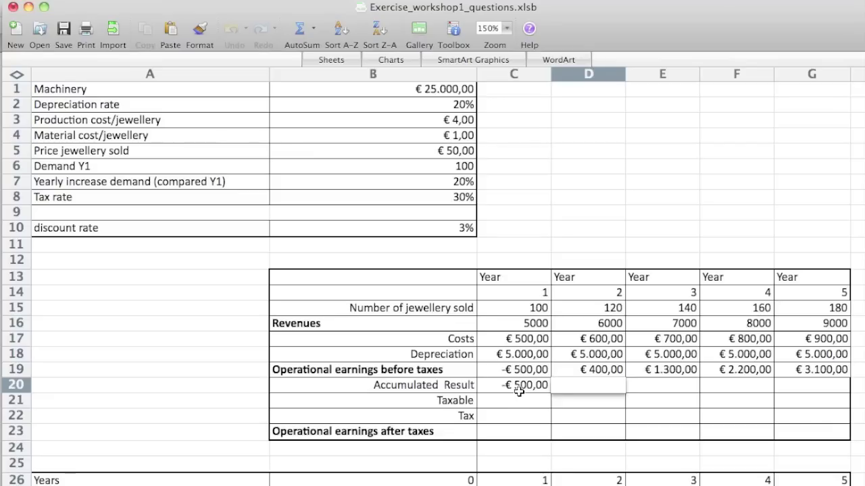
text(=IF)
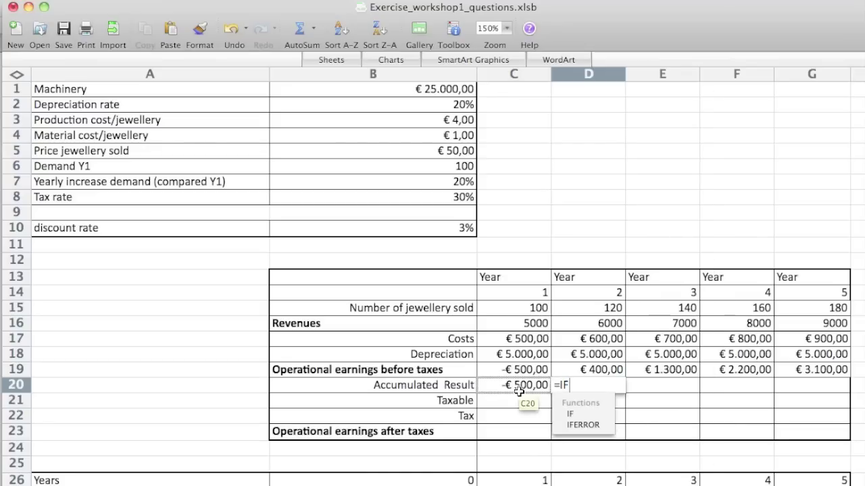
text(()
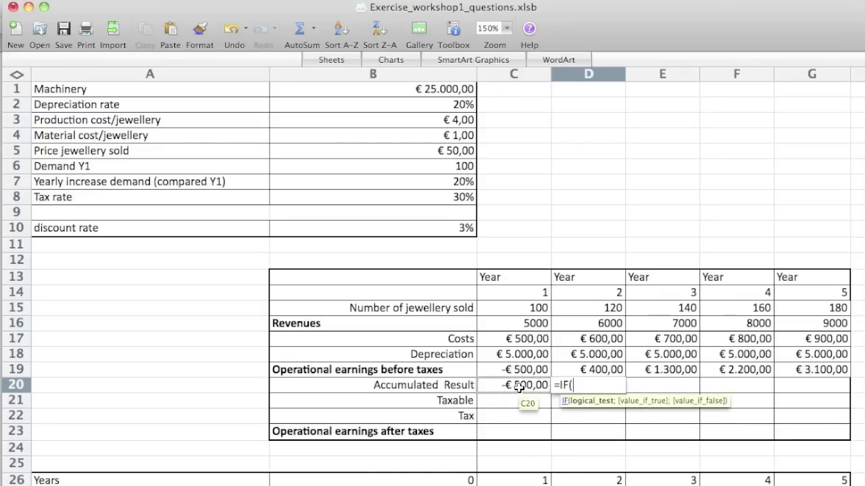
click(519, 386)
text(<)
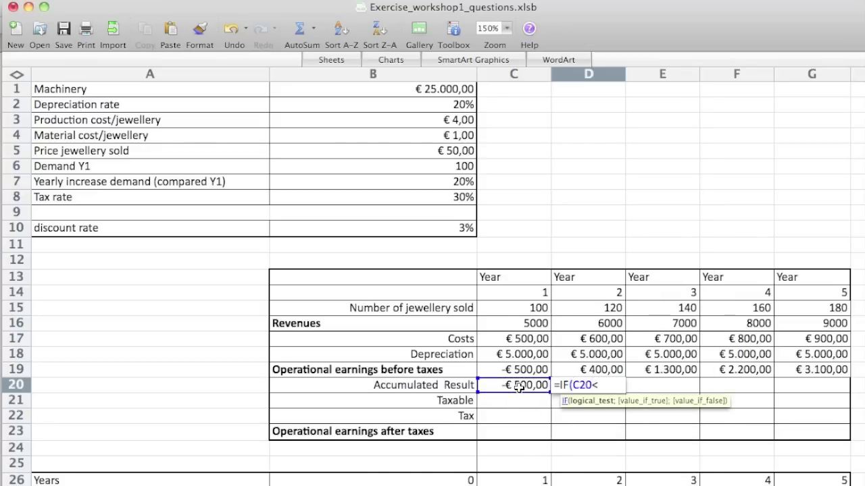
text(0;)
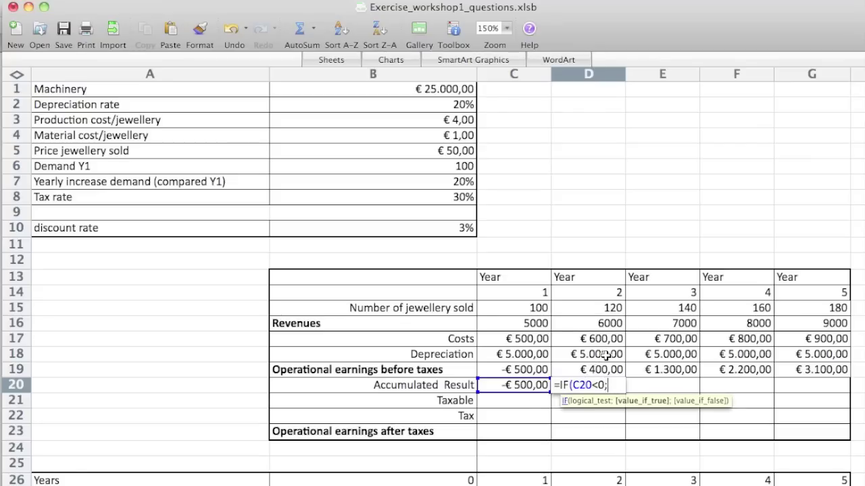
click(541, 385)
text(+)
click(607, 370)
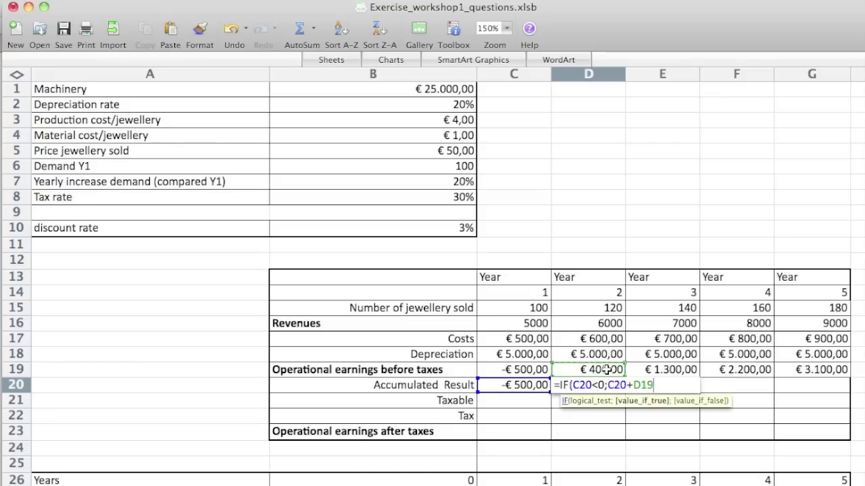
text(;)
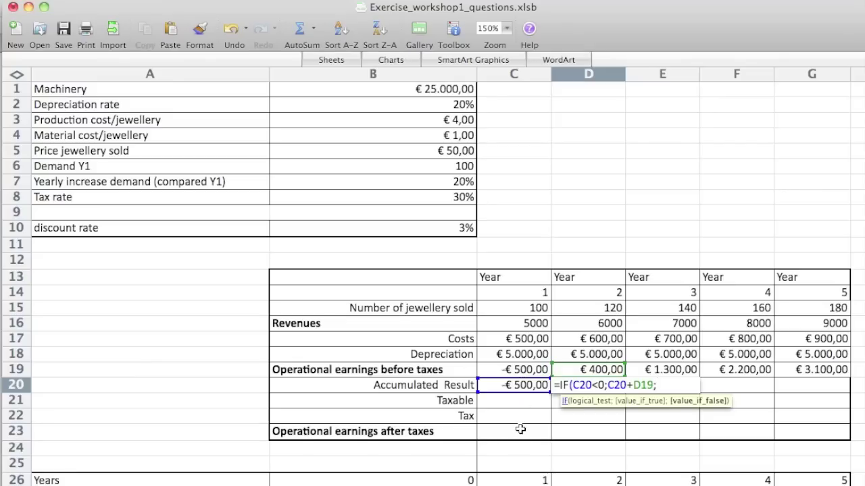
click(598, 367)
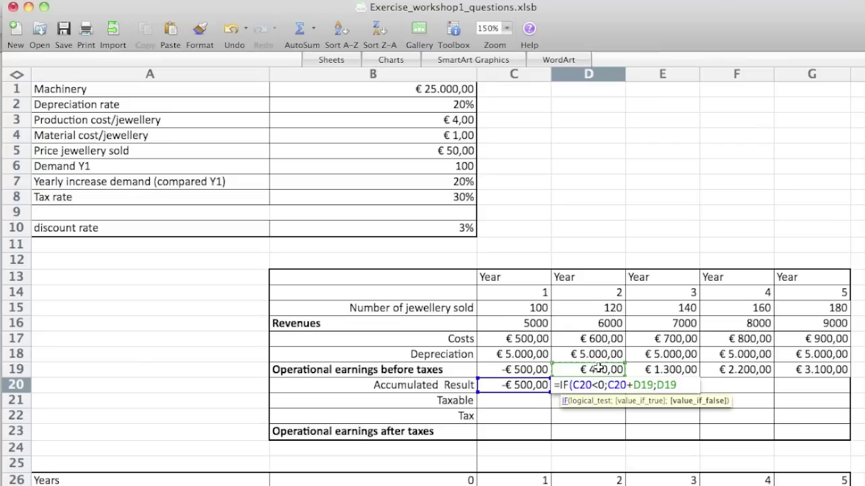
text())
key(Return)
key(Up)
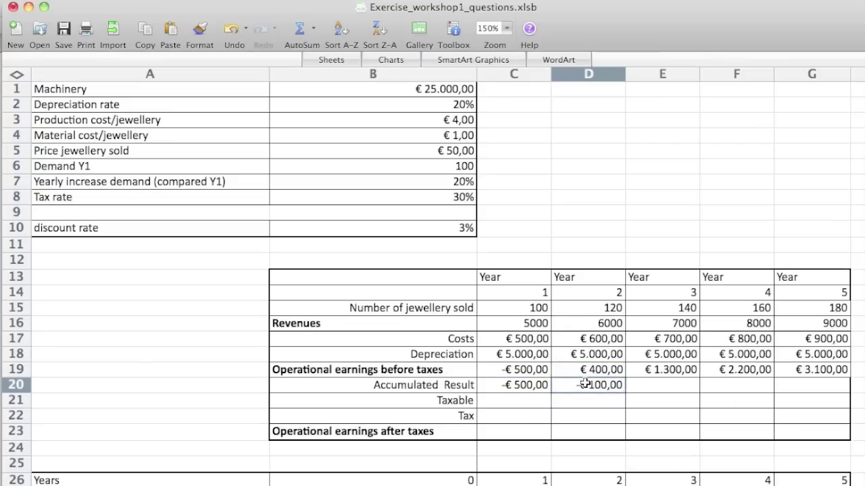
Step: Copy the accumulated result formula from D20 into E20:G20 for years 3 to 5
key(super+c)
key(Right)
key(super+v)
key(Right)
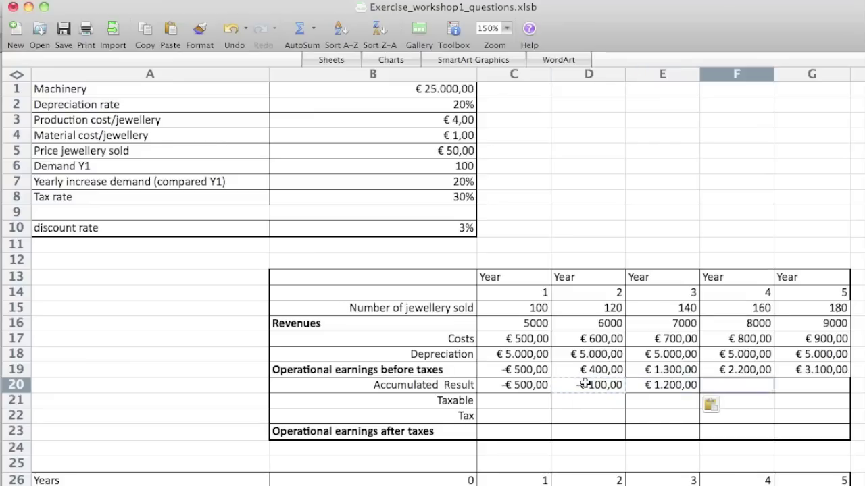
key(super+v)
key(Right)
key(super+v)
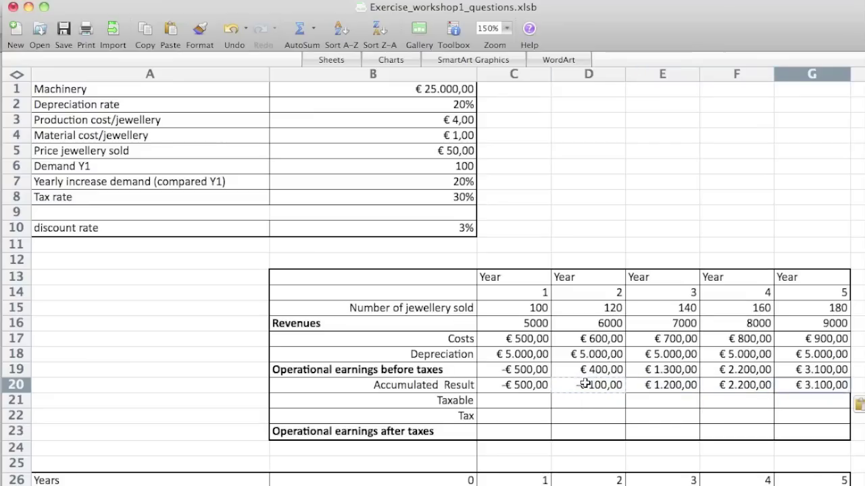
Step: In C21, enter =IF(C20<0;0;C20) for the year 1 taxable amount
click(518, 399)
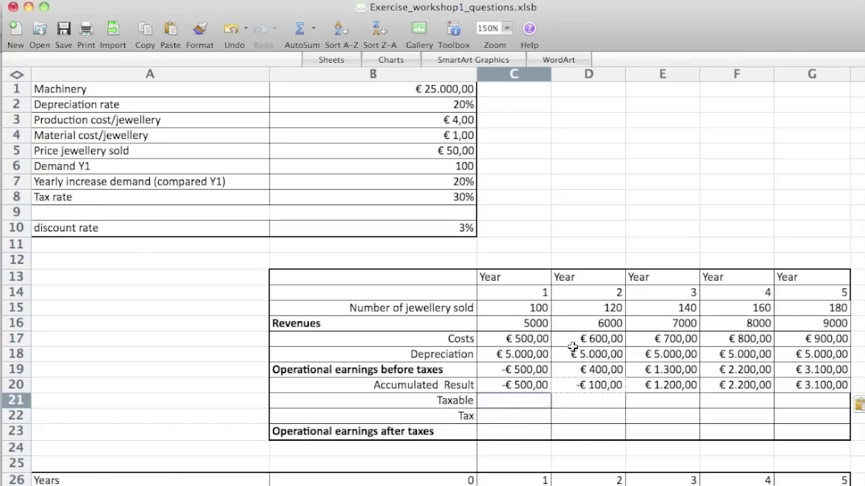
text(=)
click(506, 380)
text(IF)
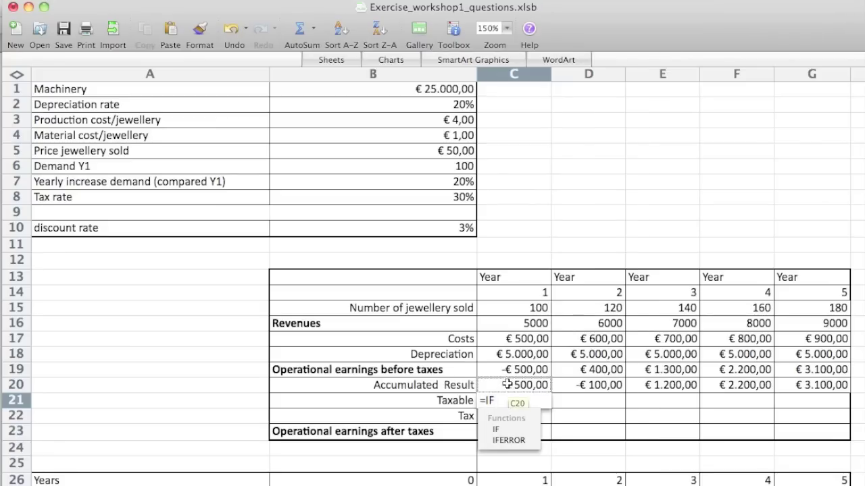
text(+)
click(507, 384)
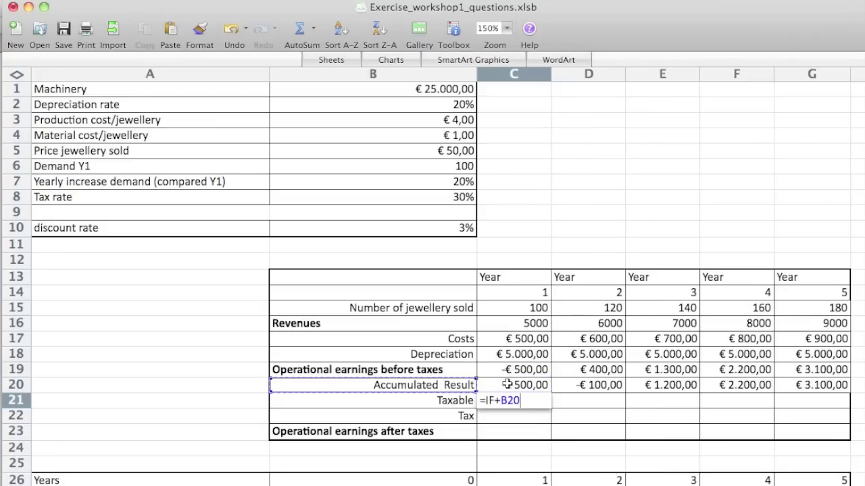
key(BackSpace)
key(BackSpace)
key(BackSpace)
key(BackSpace)
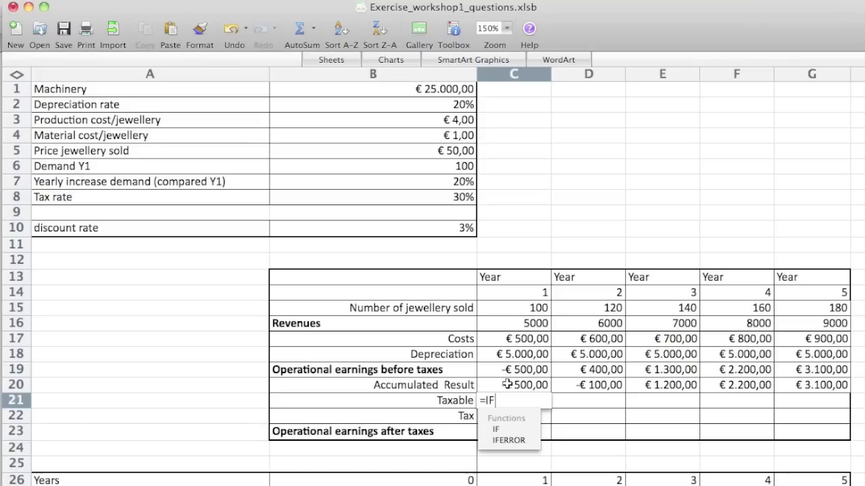
text(()
click(507, 384)
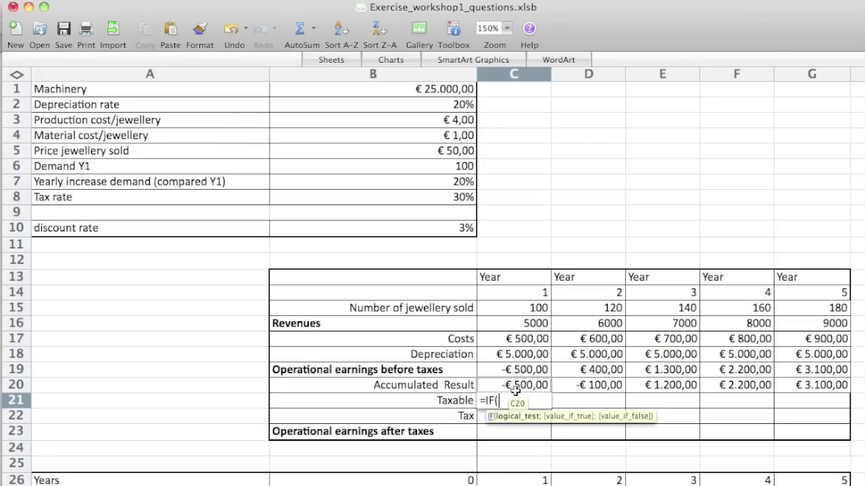
text(>)
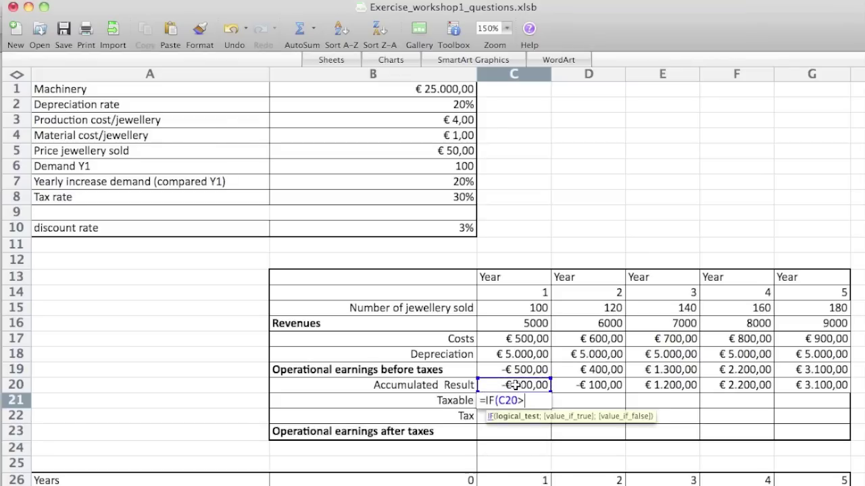
text(0;)
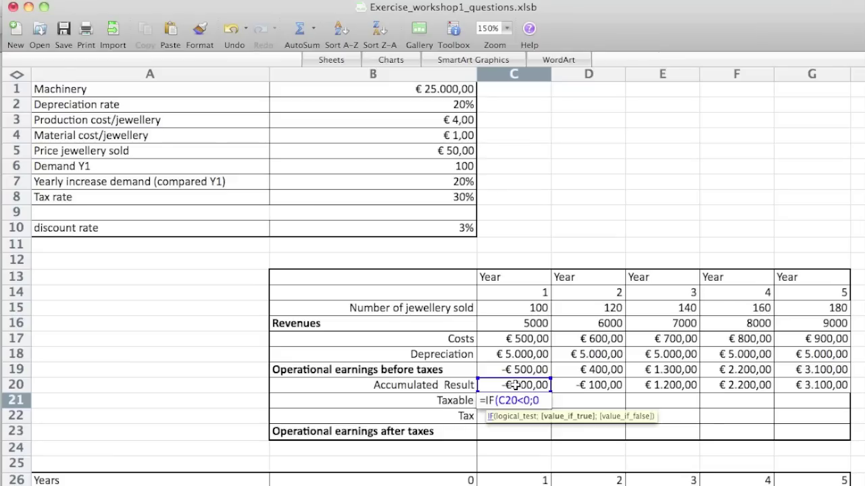
text(0;)
click(515, 385)
text())
key(Return)
key(Up)
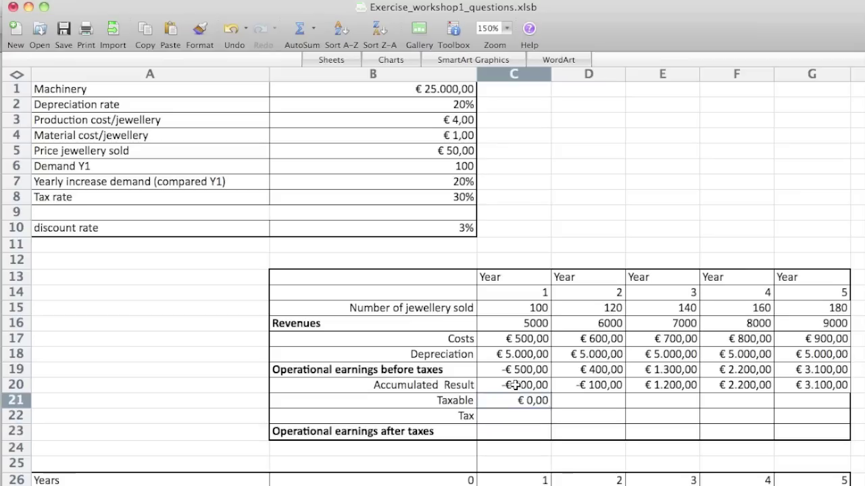
Step: Copy the taxable amount formula from C21 into D21:G21 for years 2 to 5
key(super+c)
key(Right)
key(super+v)
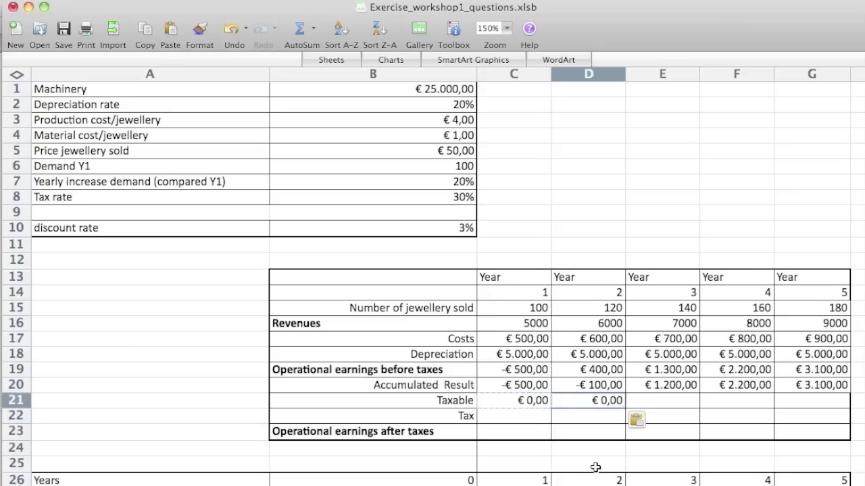
key(Right)
key(super+v)
key(Right)
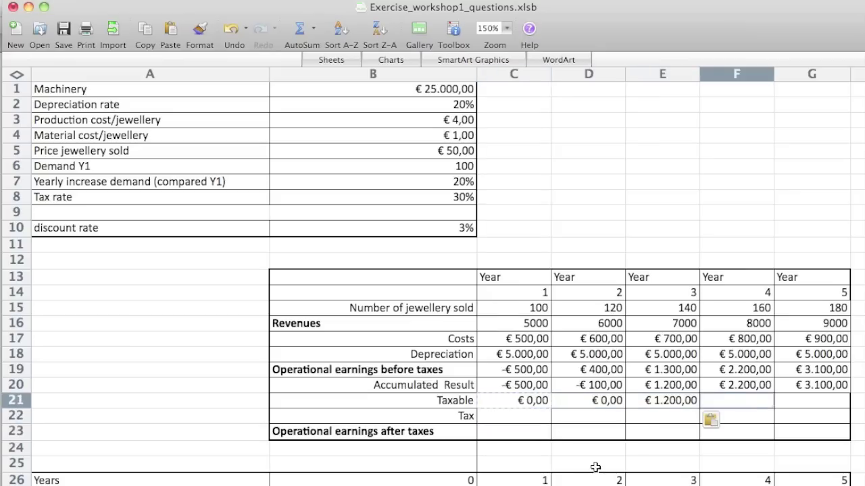
key(super+v)
key(Right)
key(super+v)
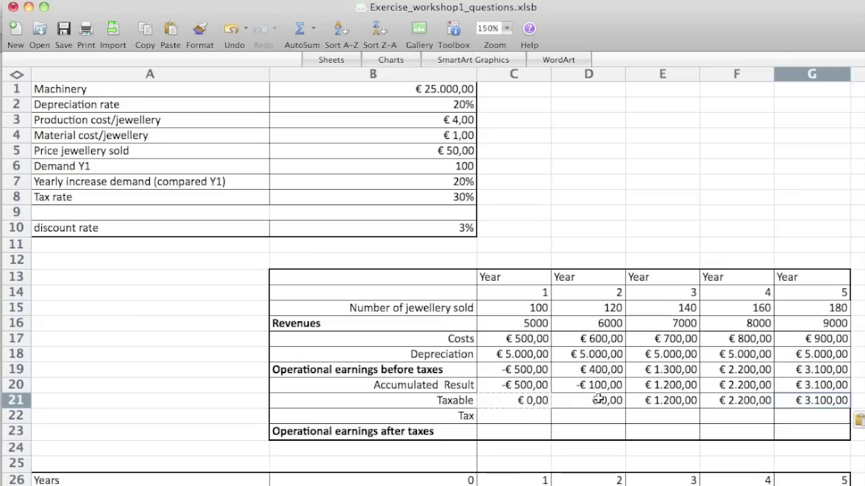
Step: In C22, enter =C21*Tax_rate for the year 1 tax
click(507, 414)
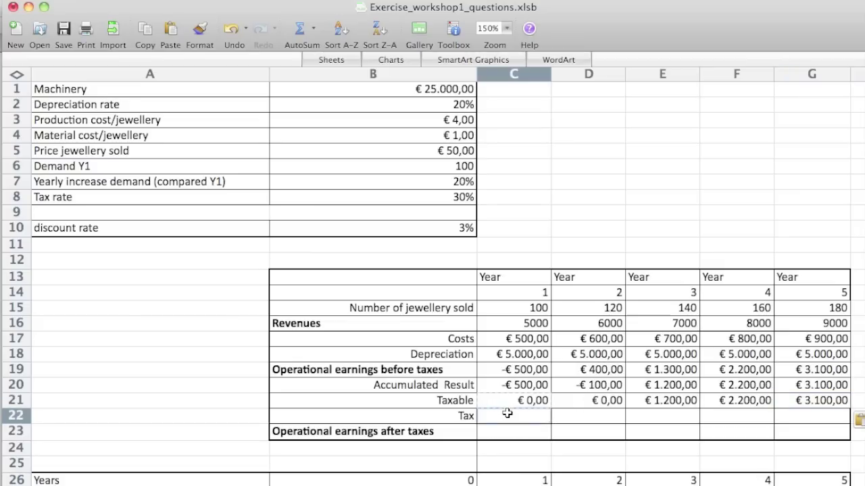
text(=)
click(524, 401)
text(*)
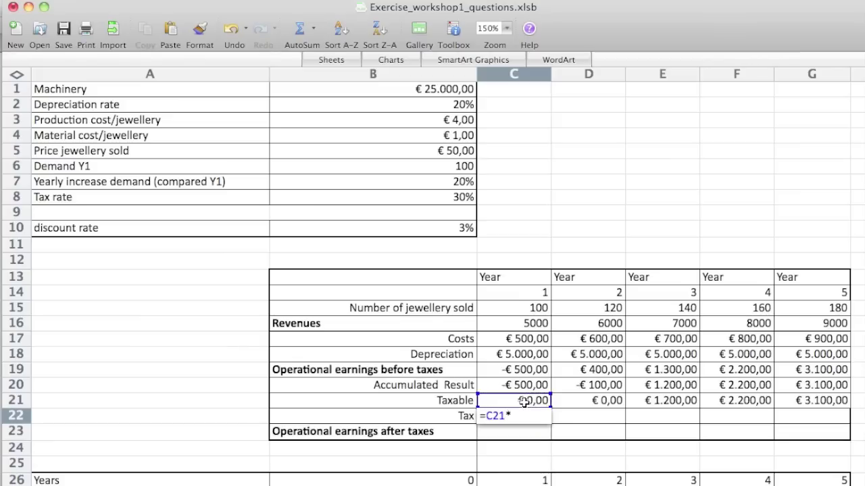
click(449, 197)
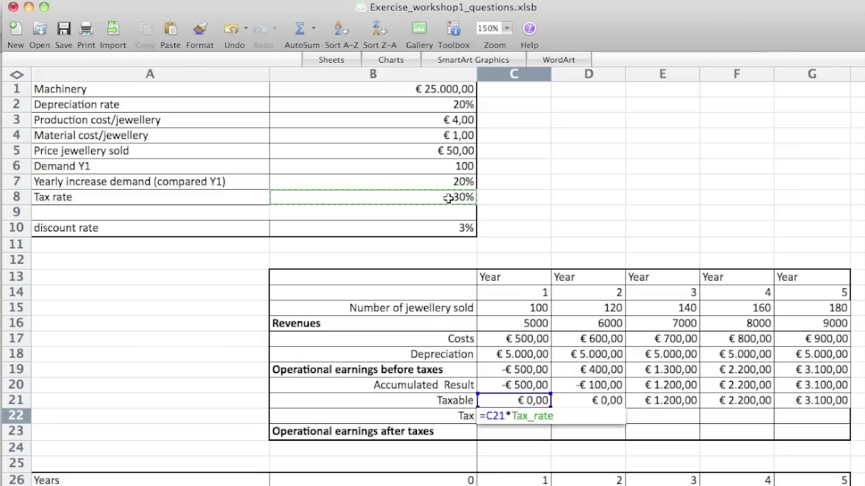
key(Return)
Step: Copy the tax formula from C22 into D22:G22 for years 2 to 5
key(super+c)
key(Right)
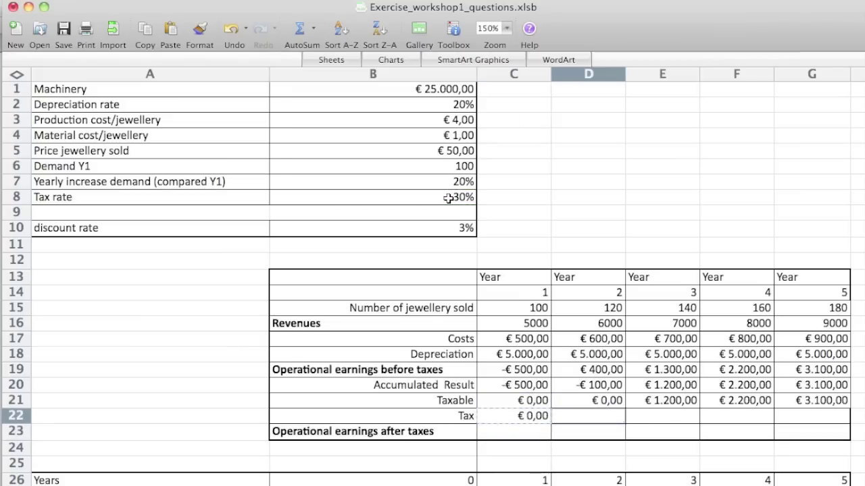
key(super+v)
key(Right)
key(super+v)
key(Right)
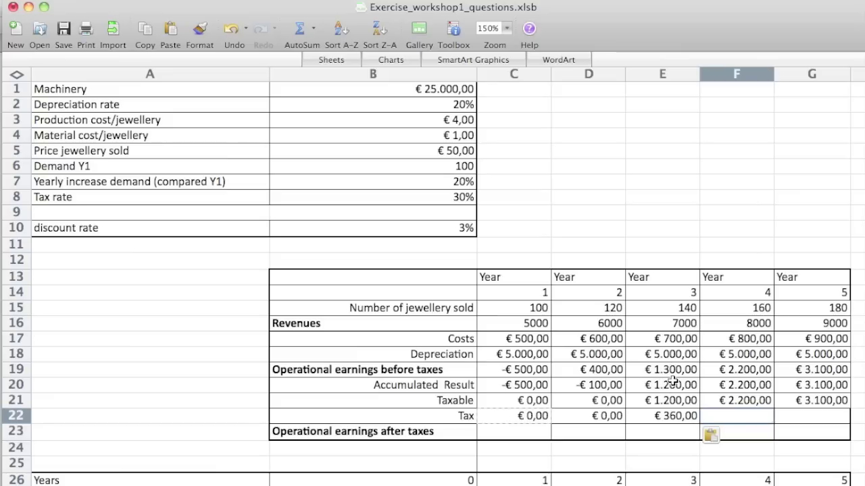
key(super+v)
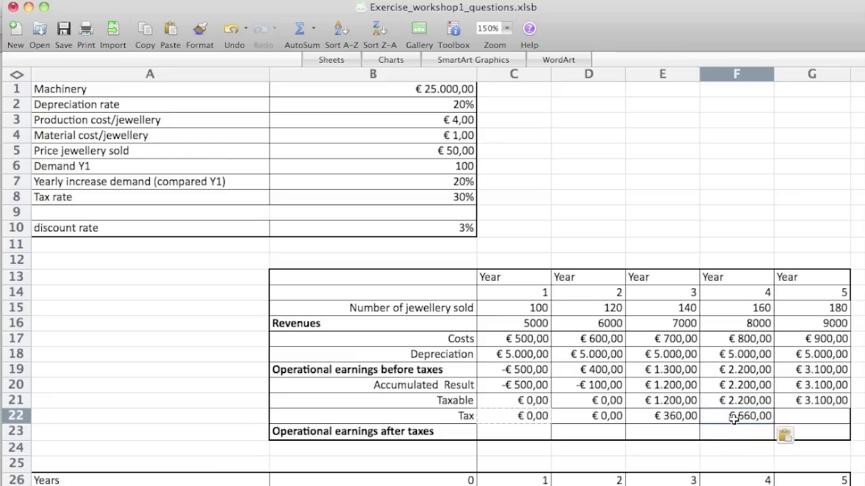
key(Right)
key(super+v)
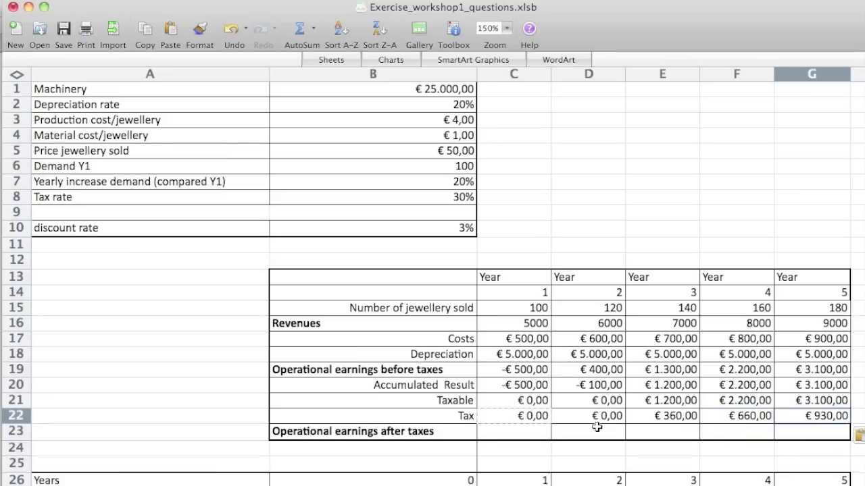
Step: In C23, enter =C19-C22 for the year 1 operational earnings after taxes
click(525, 435)
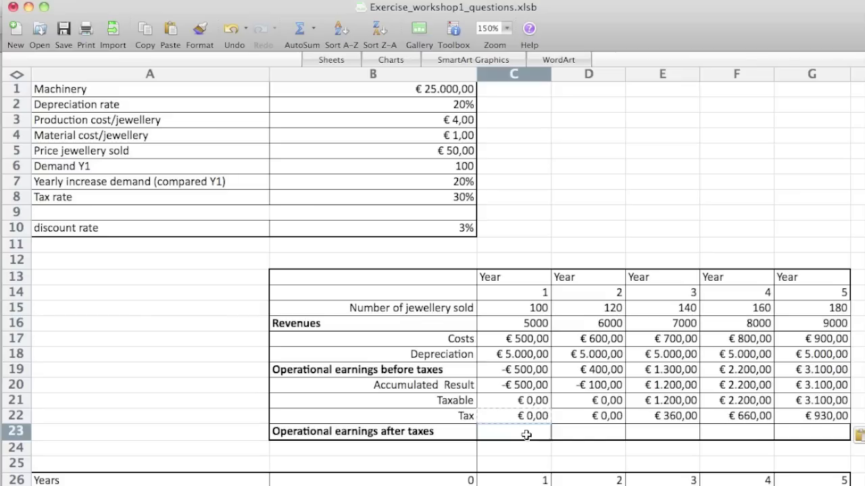
text(=)
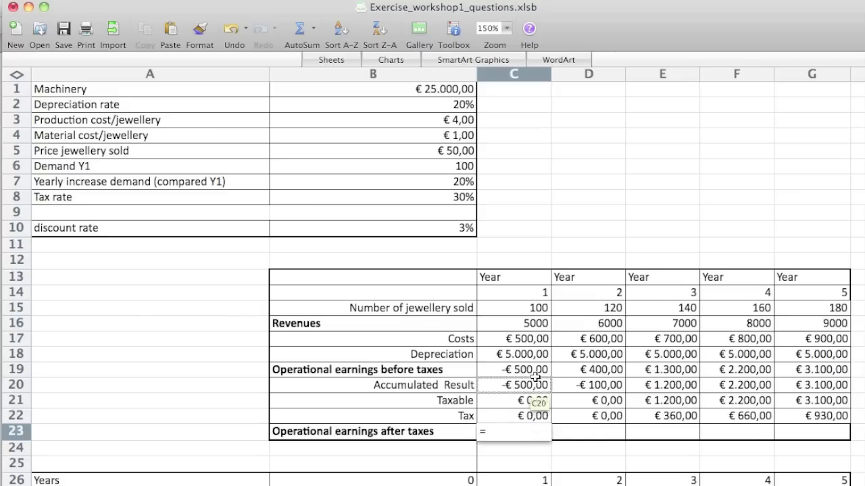
click(534, 371)
text(-)
click(535, 416)
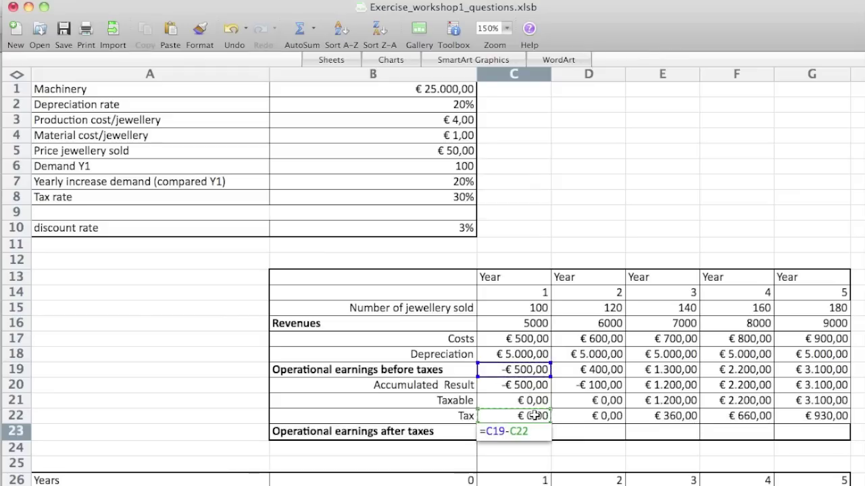
key(Return)
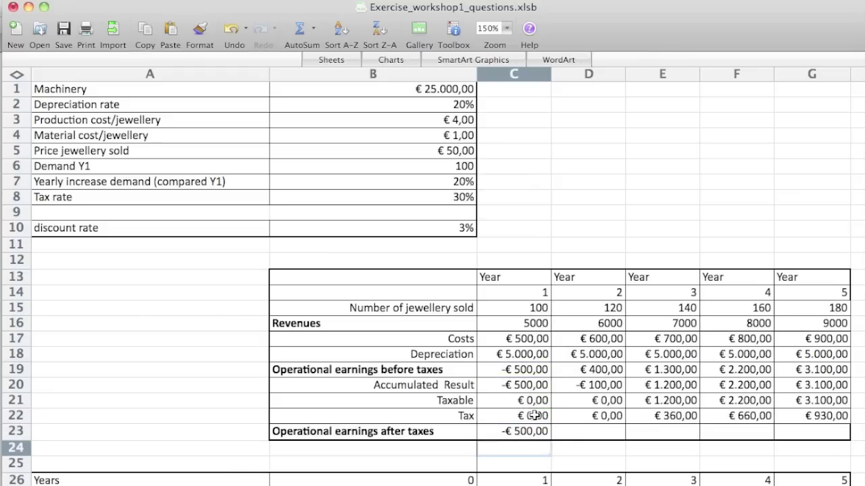
Step: Copy the after-tax earnings formula from C23 into D23:G23 for years 2 to 5
click(522, 433)
key(super+c)
key(Right)
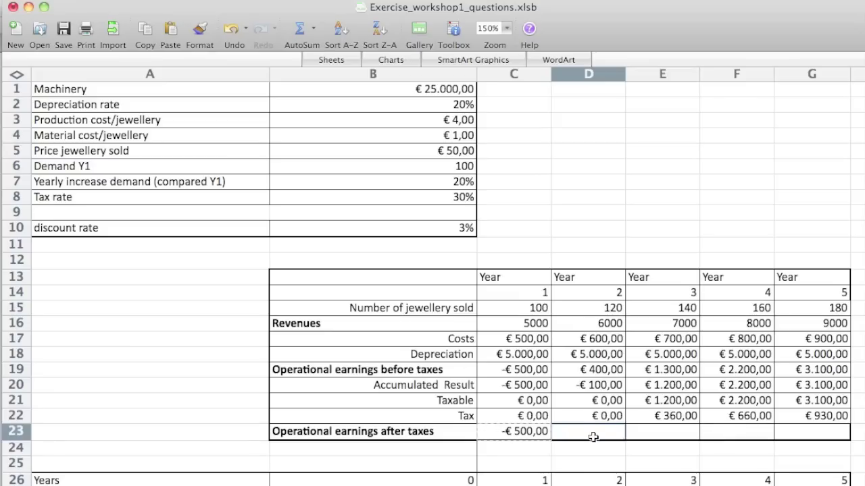
key(super+v)
click(647, 431)
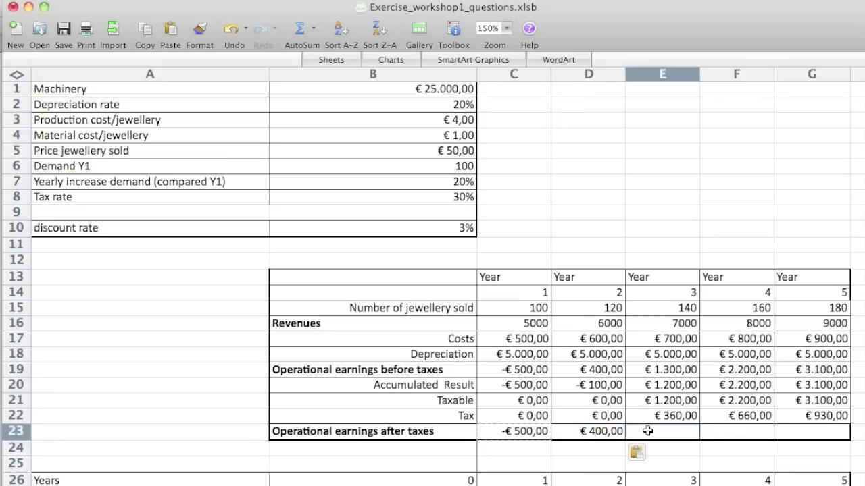
key(super+v)
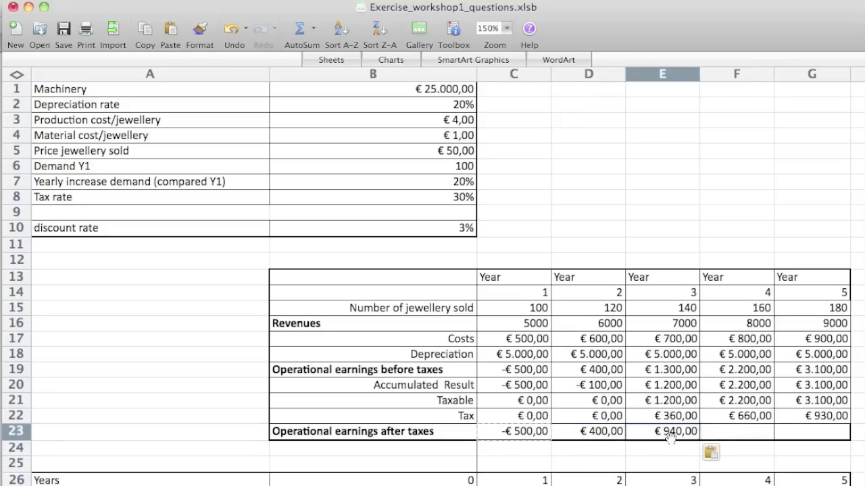
click(739, 425)
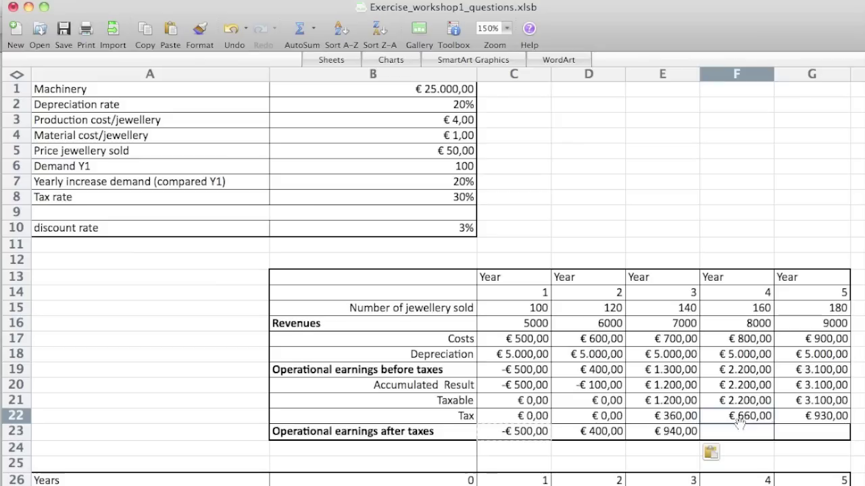
key(super+v)
key(Right)
key(super+v)
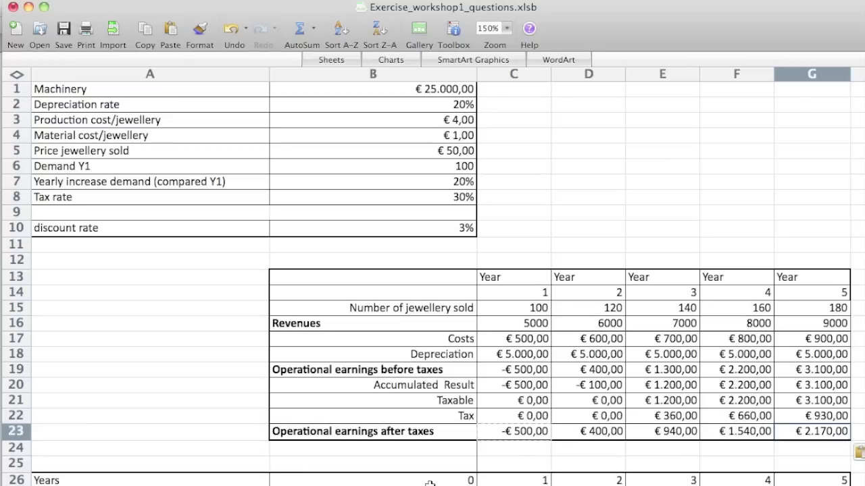
Step: In B27, enter a formula giving the negative of the machinery cost in B1 as the year 0 operational cashflow
click(405, 481)
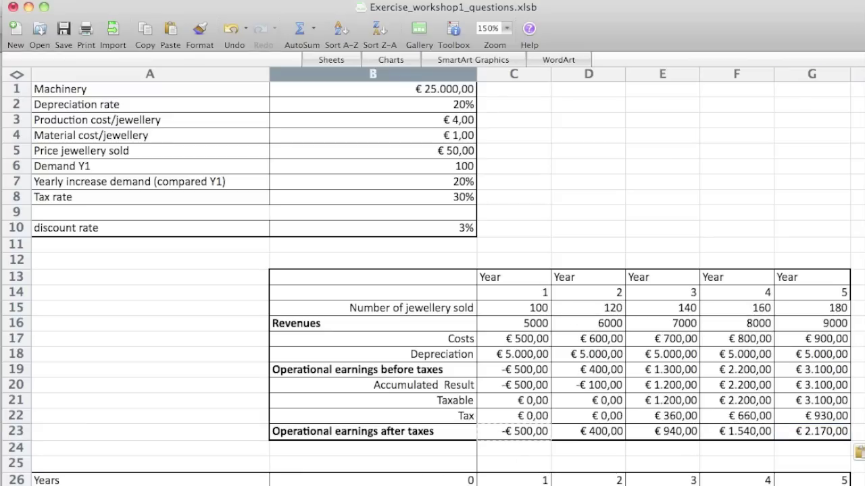
key(Escape)
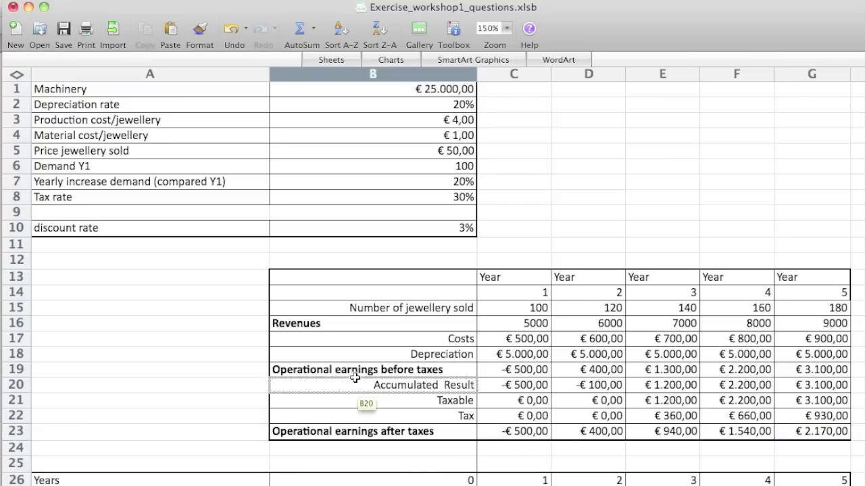
click(428, 90)
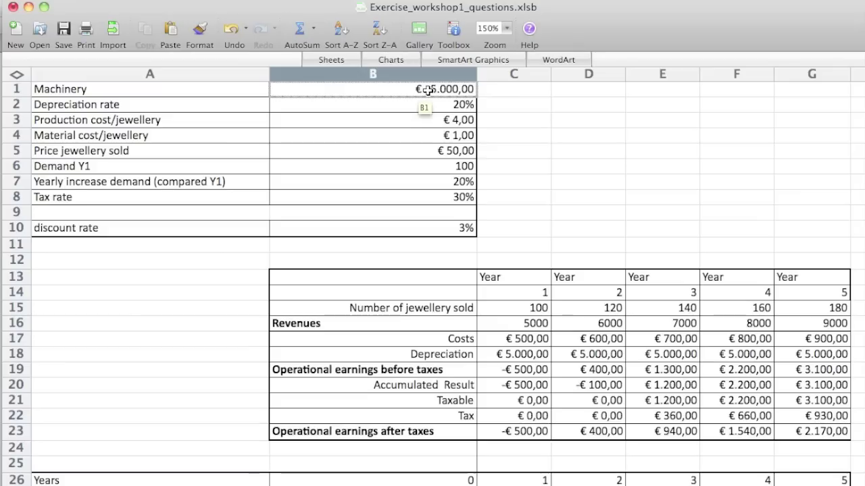
key(Return)
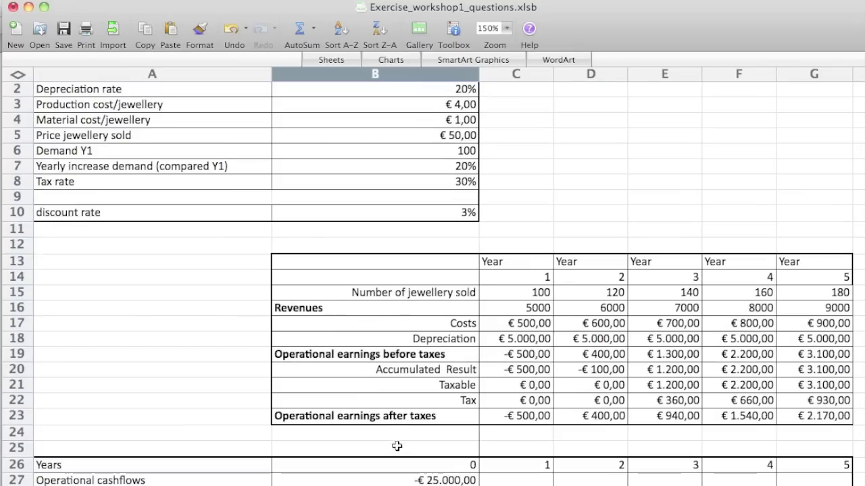
Step: In C27, enter a formula adding depreciation C18 and after-tax earnings C23 for the year 1 operational cashflow
scroll(405, 440, up, 1)
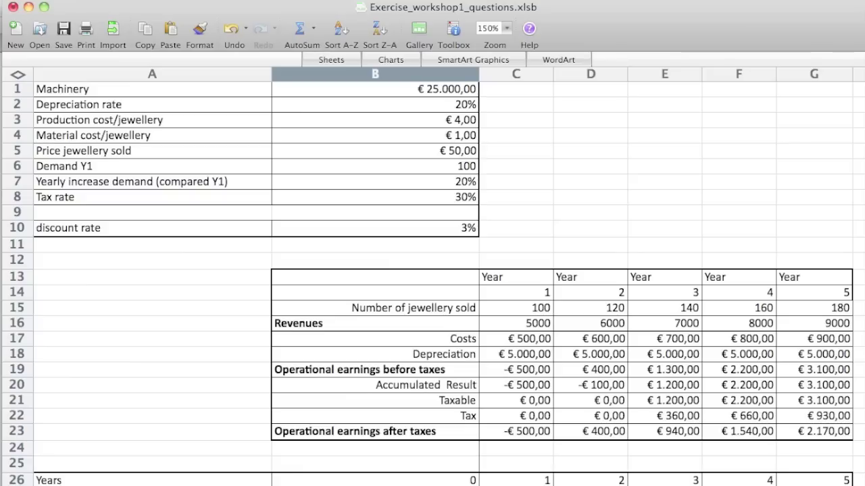
key(Right)
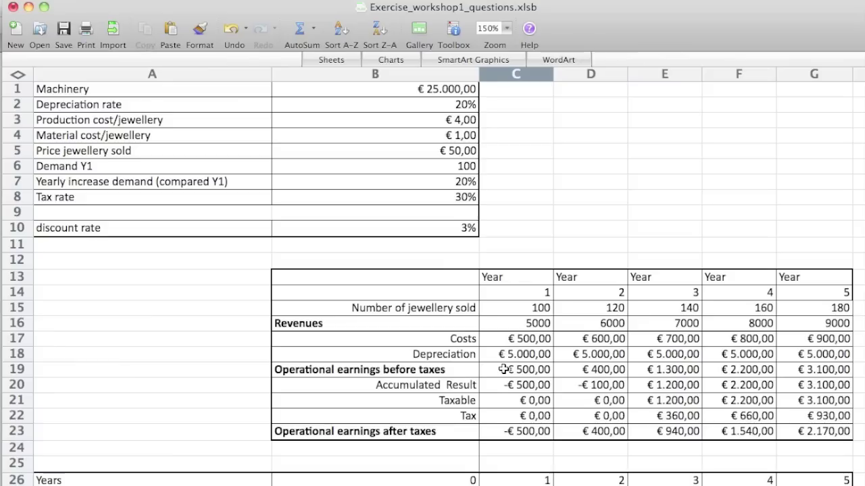
click(512, 356)
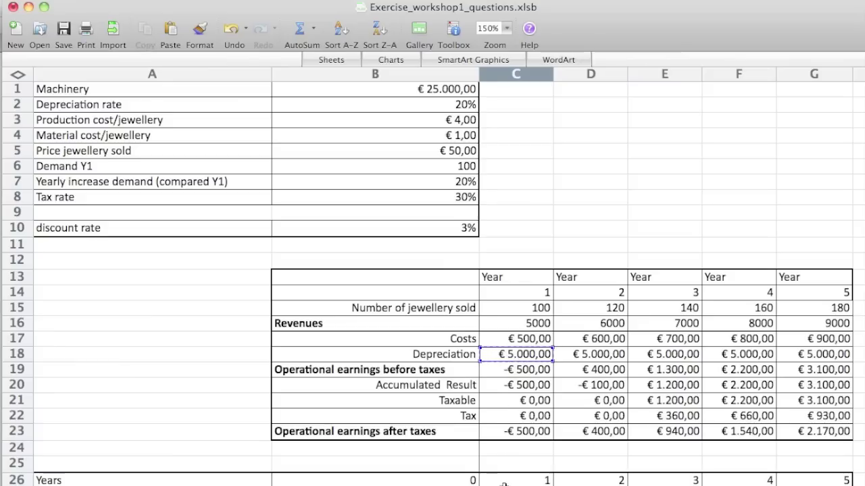
click(532, 431)
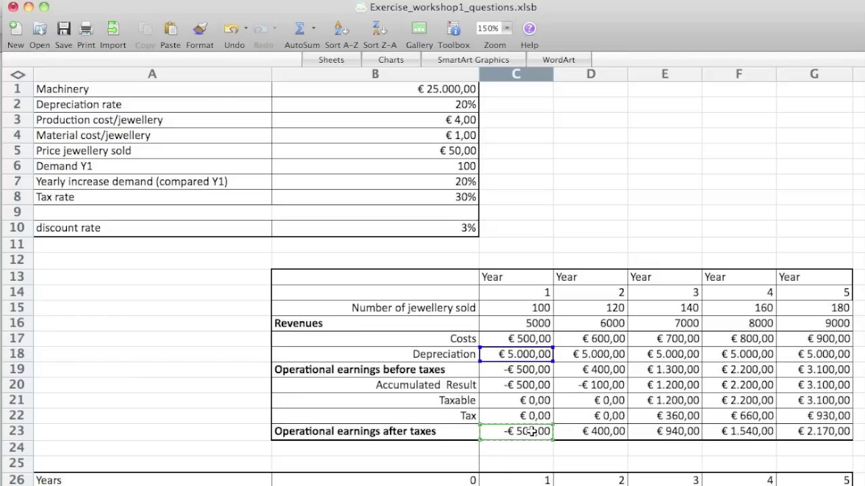
key(Return)
Step: Copy the operational cashflow formula from C27 into D27:G27 for years 2 to 5
scroll(523, 433, down, 1)
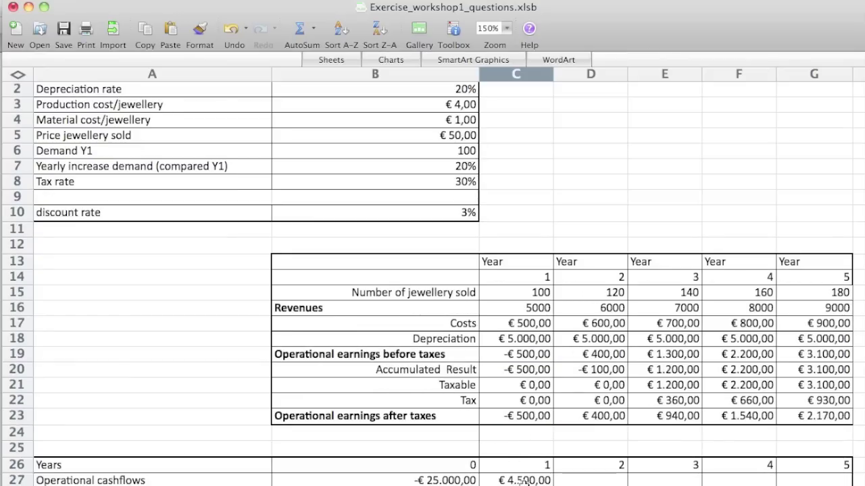
click(513, 481)
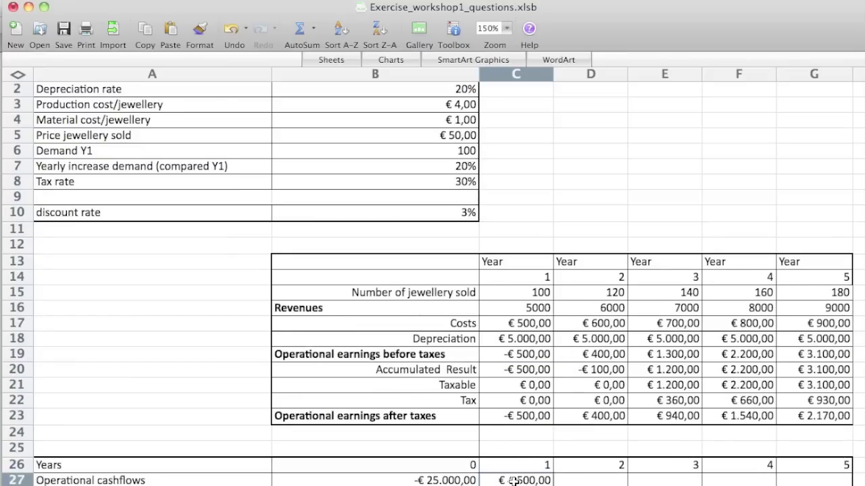
key(Right)
key(super+v)
key(Right)
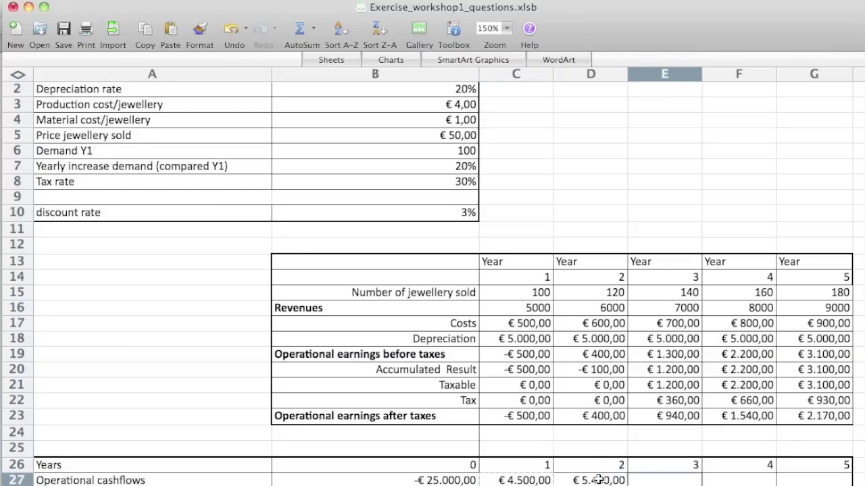
key(super+v)
key(Right)
key(super+v)
key(Right)
key(super+v)
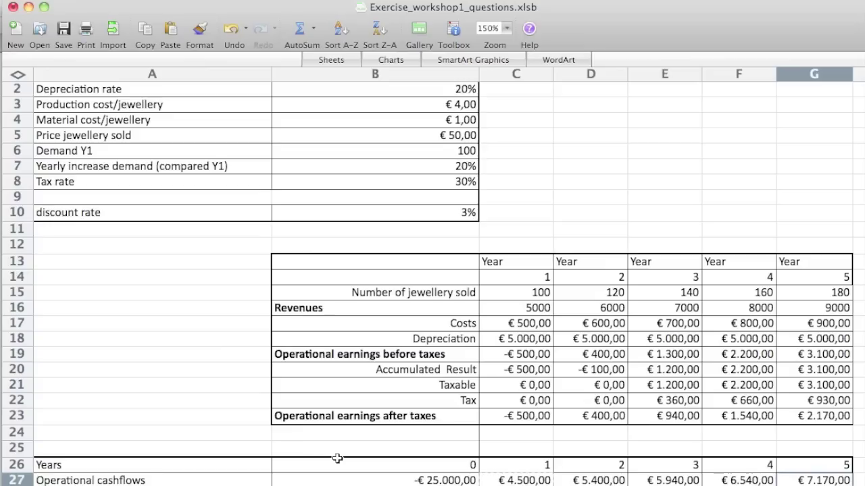
Step: Copy the year 0 operational cashflow from B27 into B28 as the starting cumulative cashflow
scroll(337, 459, down, 3)
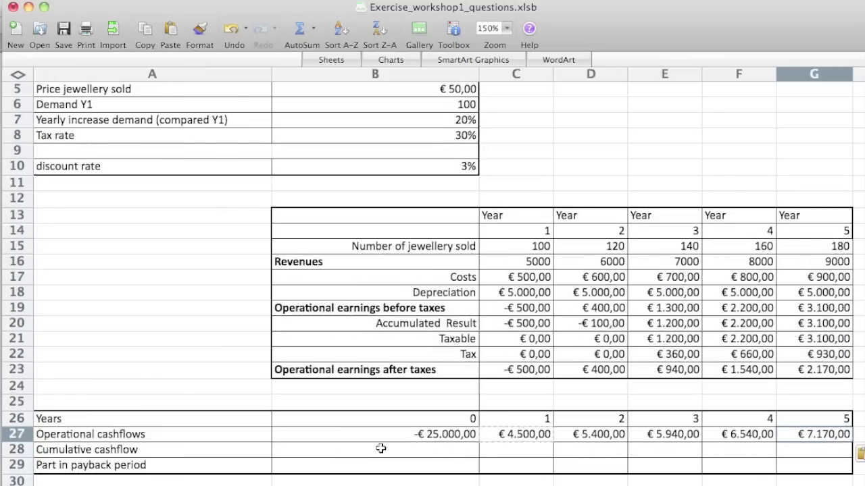
click(416, 434)
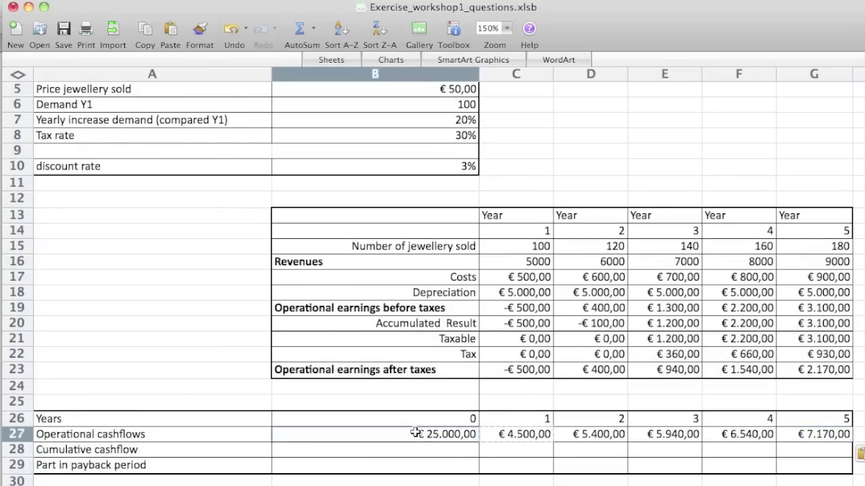
click(415, 448)
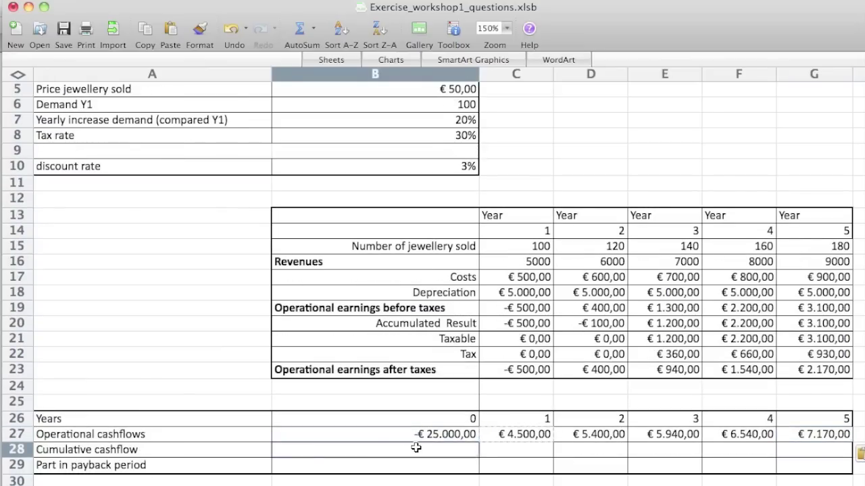
click(419, 435)
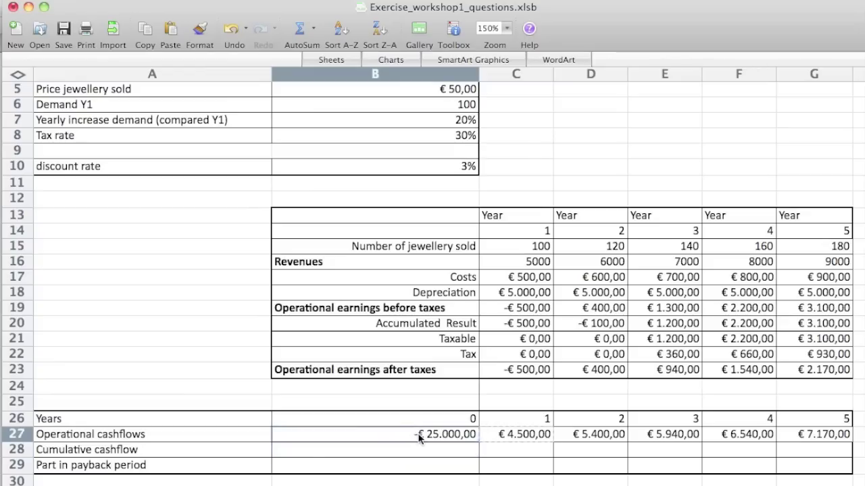
key(super+c)
key(Down)
key(super+v)
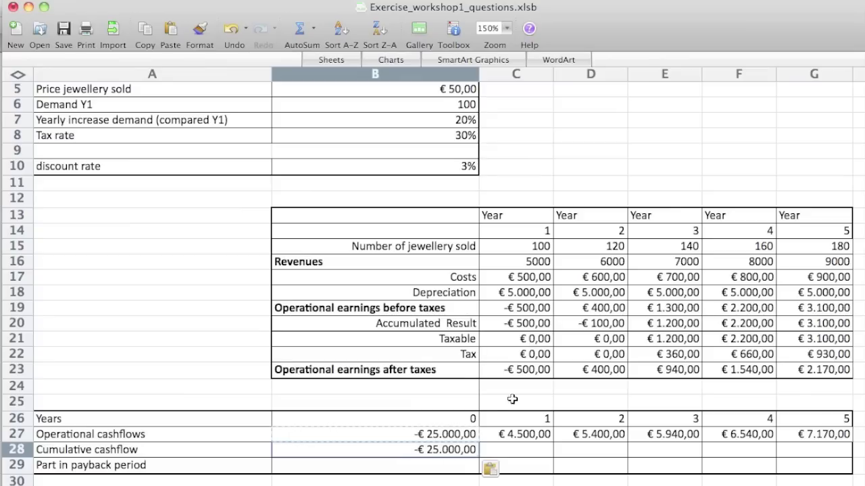
Step: In C28, enter a formula adding the previous cumulative cashflow B28 and the year 1 operational cashflow C27
click(527, 450)
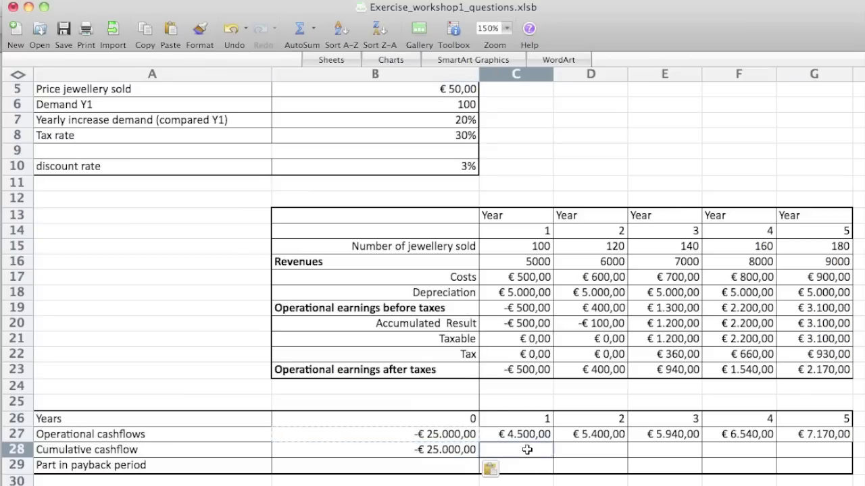
text(=)
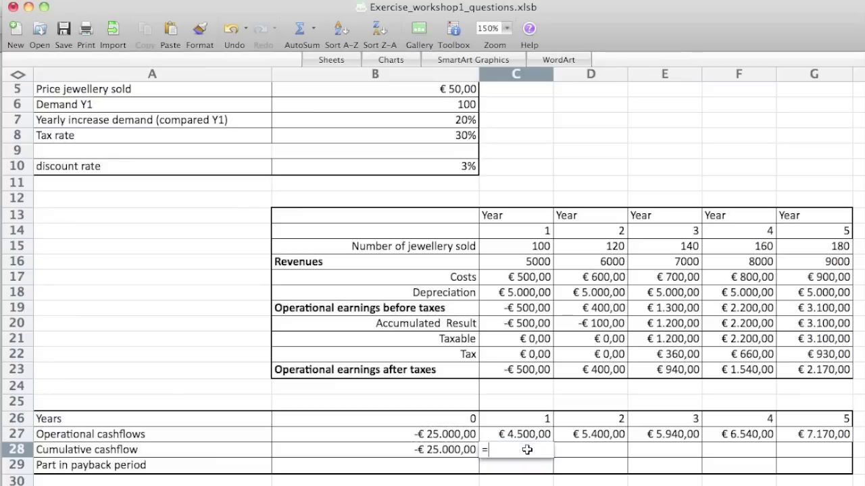
click(464, 450)
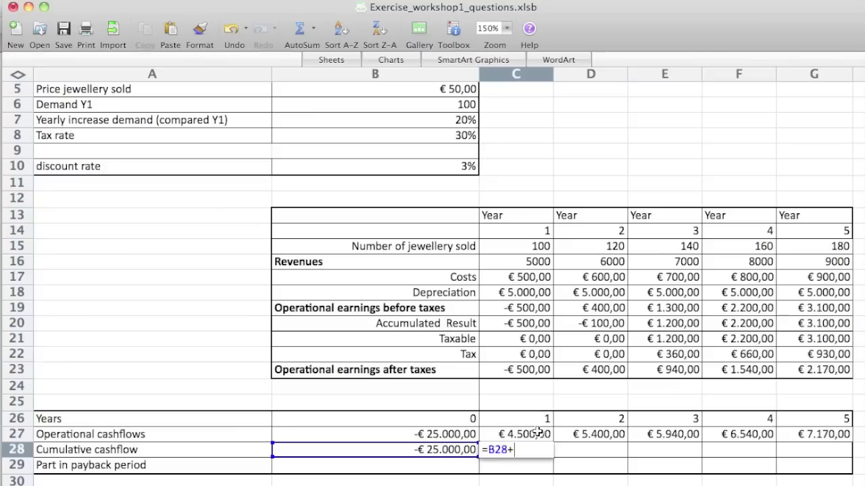
click(537, 432)
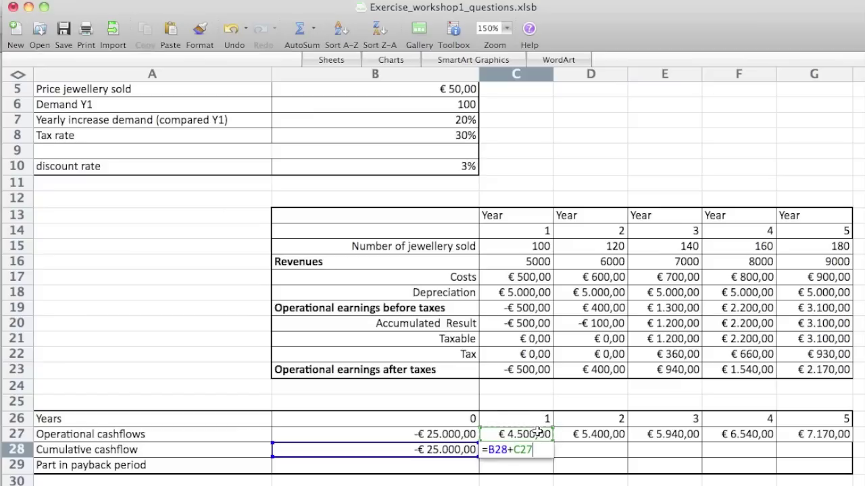
key(Return)
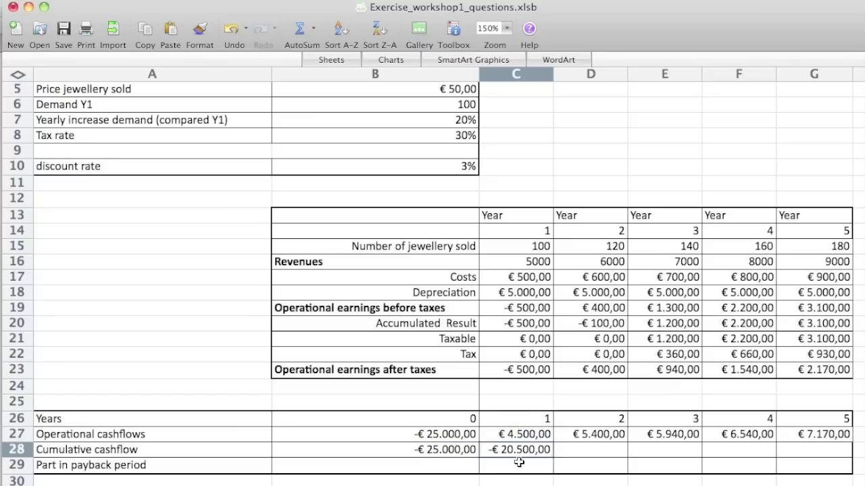
Step: Copy the cumulative cashflow formula from C28 into D28:G28 for years 2 to 5
key(super+c)
key(Right)
key(super+v)
key(Right)
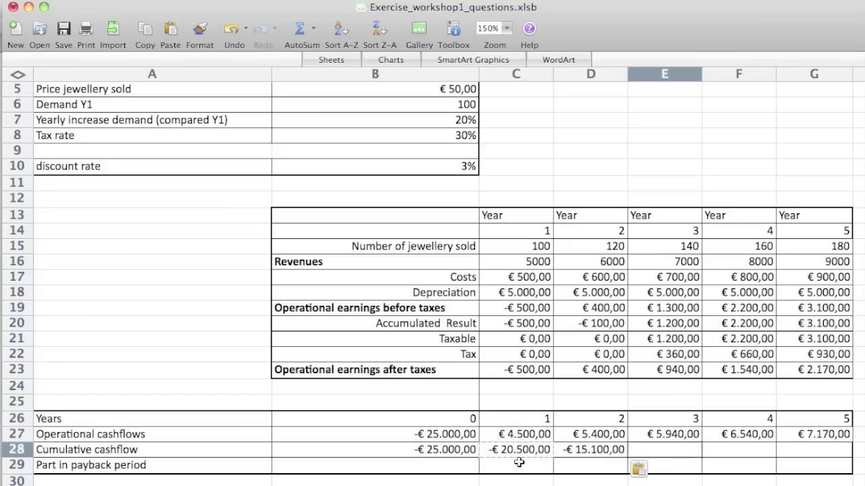
key(super+v)
key(Right)
key(super+v)
key(Right)
key(super+v)
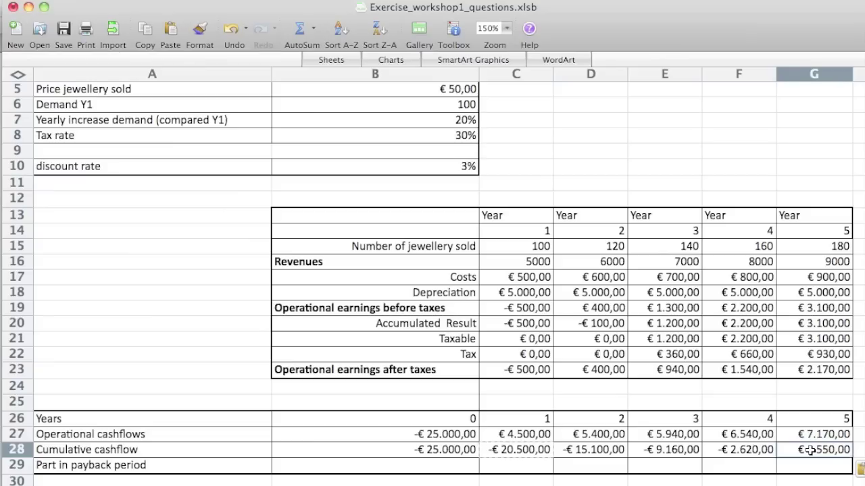
click(752, 452)
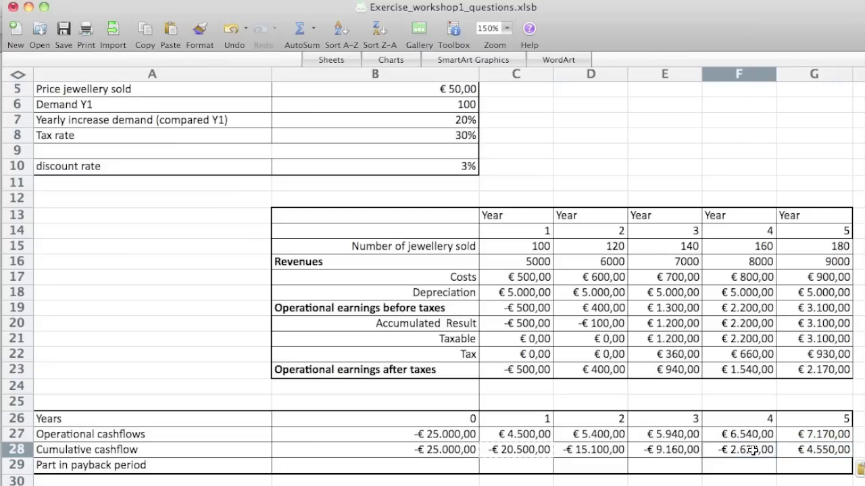
click(798, 435)
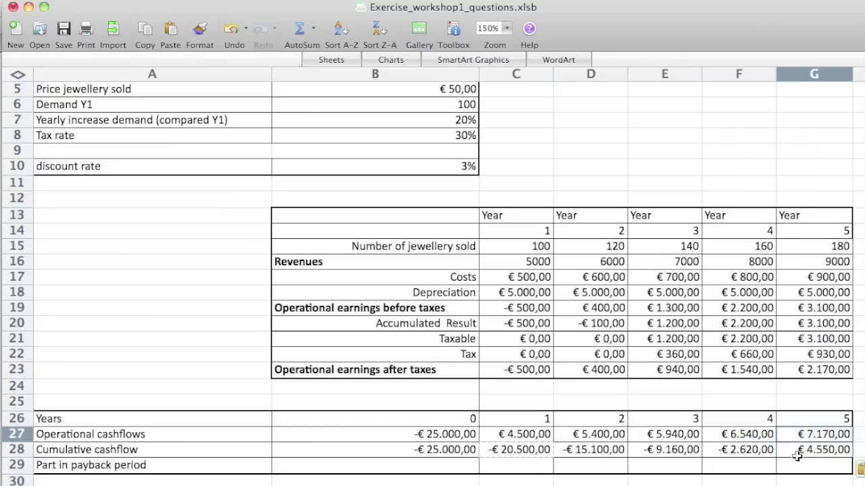
Step: Begin an IF formula in C29 for the year 1 part in the payback period
click(520, 464)
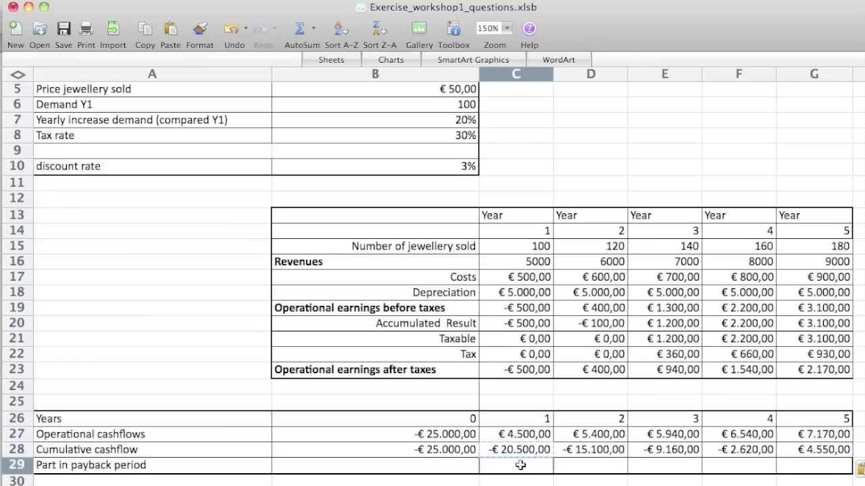
text(=)
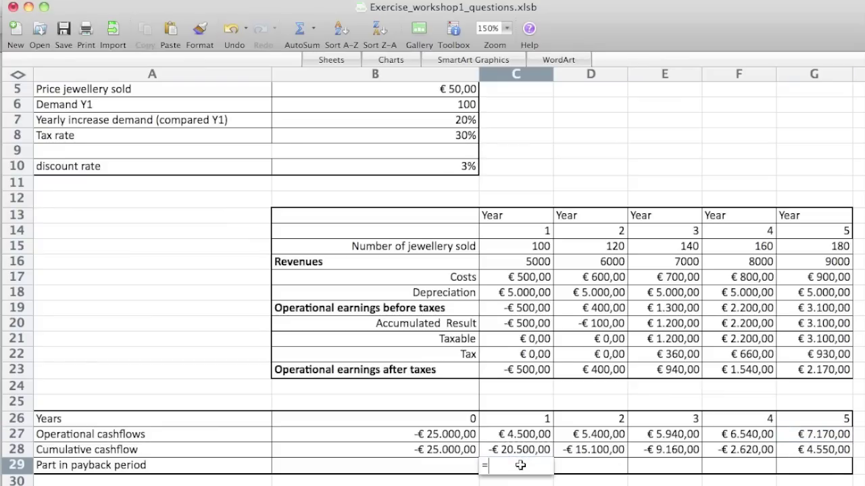
text(if()
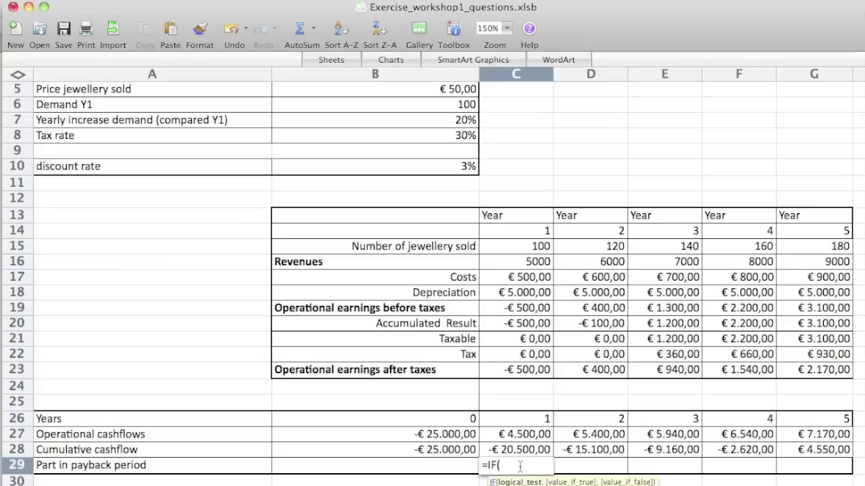
click(456, 451)
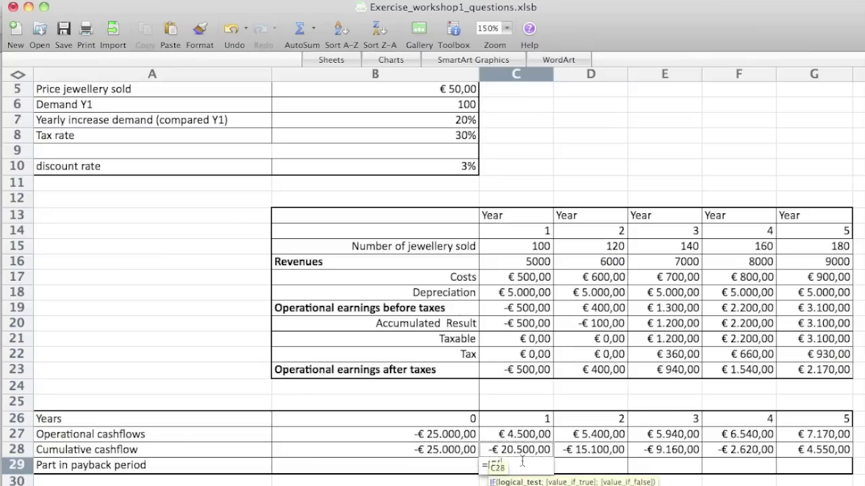
click(450, 451)
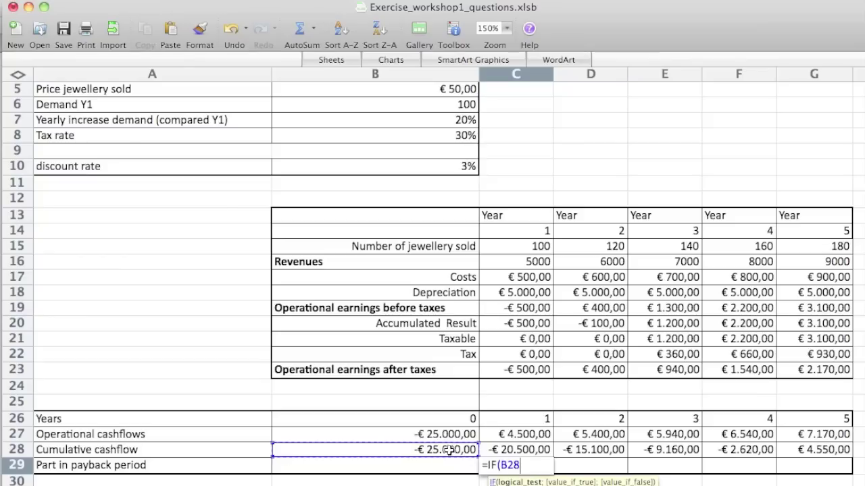
text(<0)
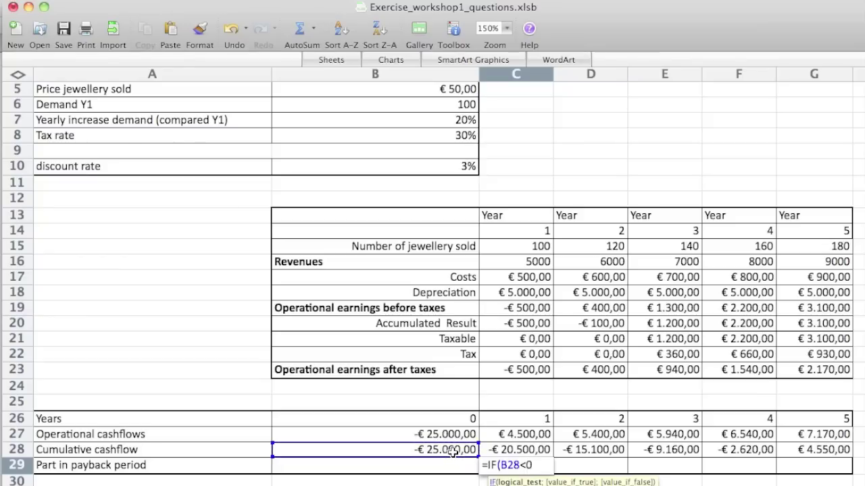
text(;)
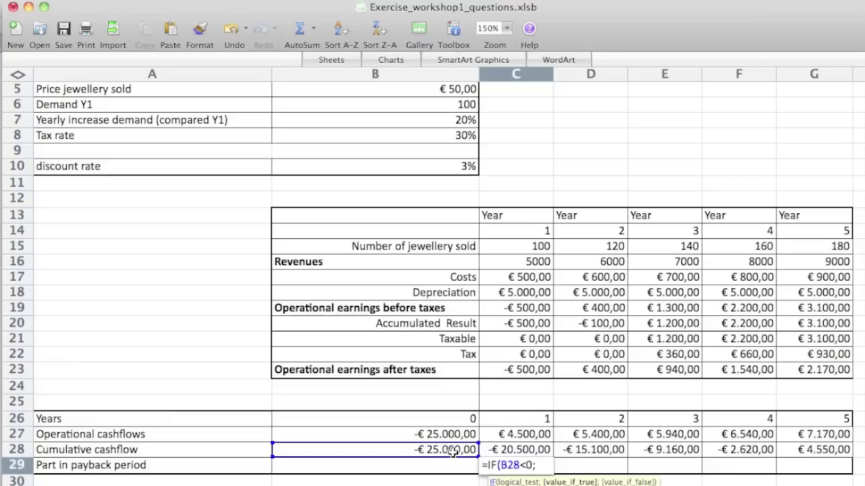
key(BackSpace)
key(BackSpace)
key(BackSpace)
key(BackSpace)
key(BackSpace)
key(BackSpace)
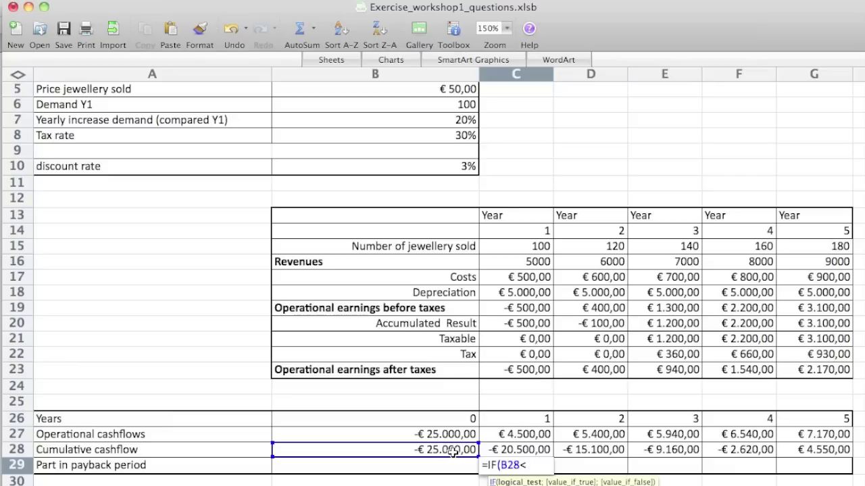
Step: Complete the C29 formula as =IF(C28<0;1;IF(B28<0;;0)), leaving the nested true value empty, and accept the proposed bracket correction
click(506, 448)
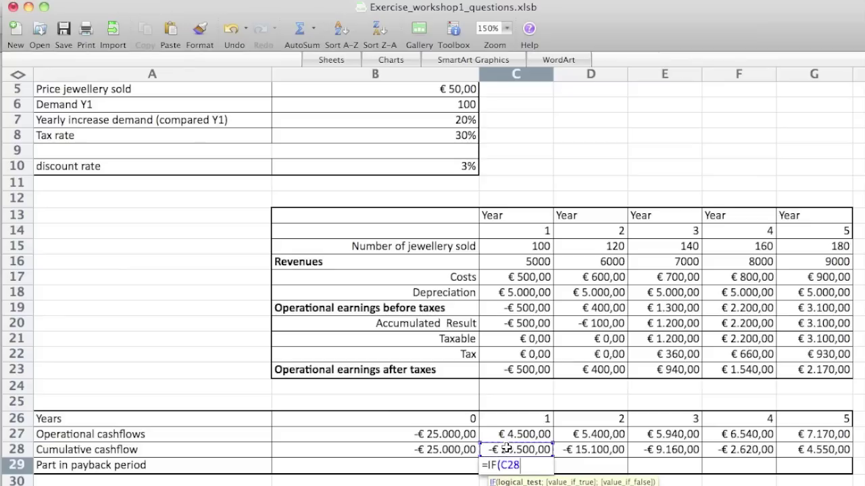
text(<0;1)
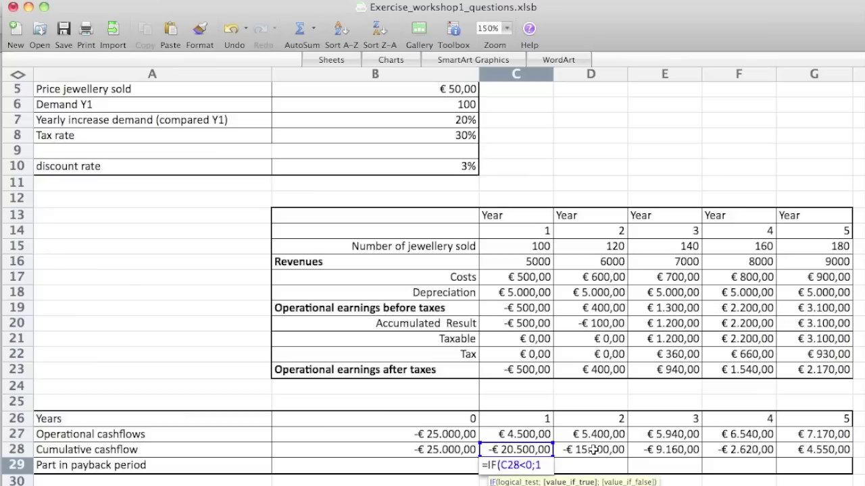
text(;)
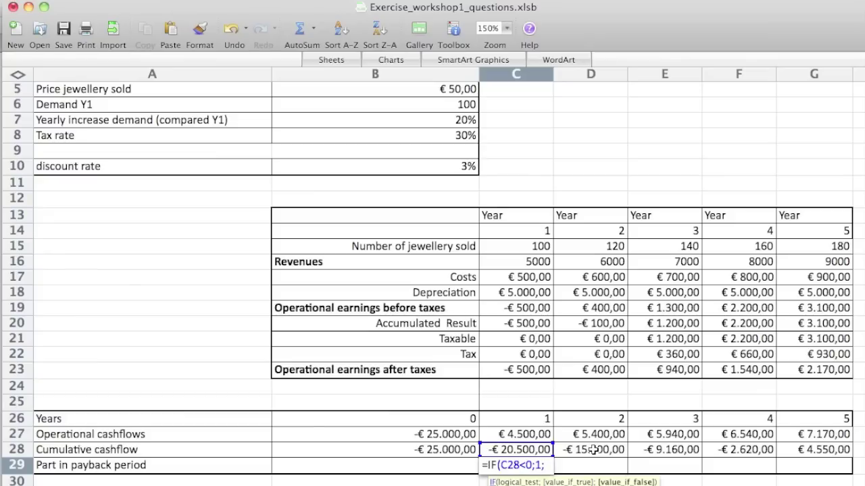
text(IF()
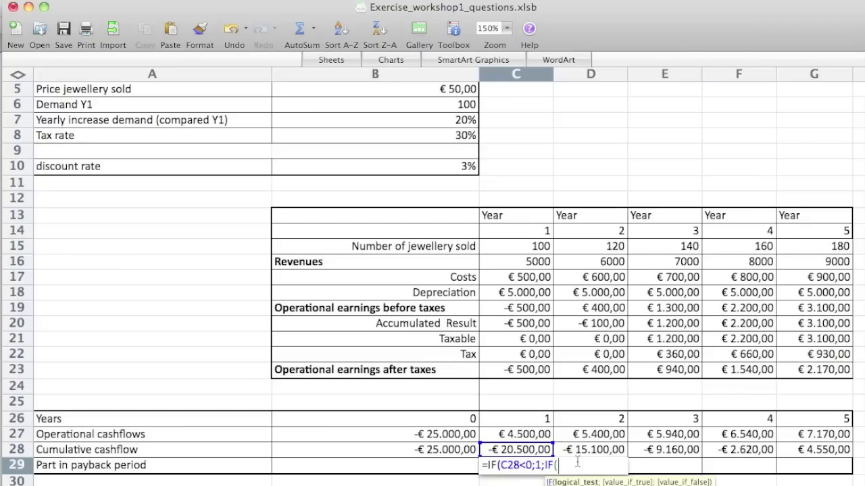
click(429, 448)
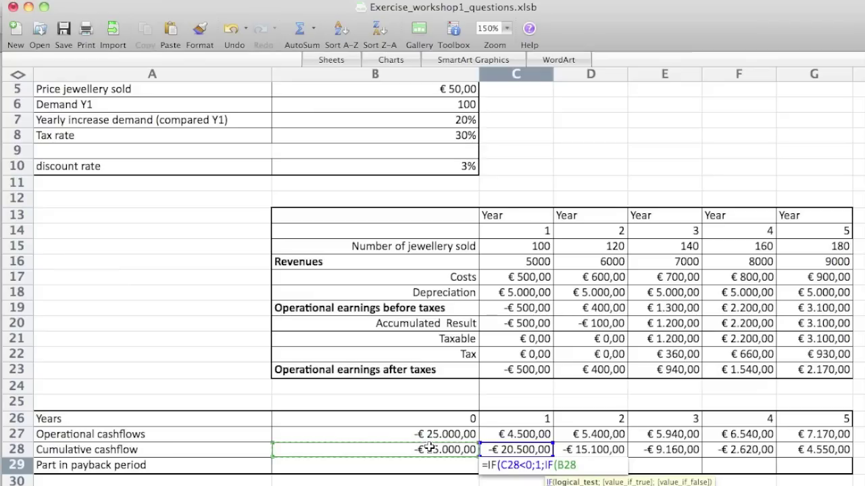
text(>)
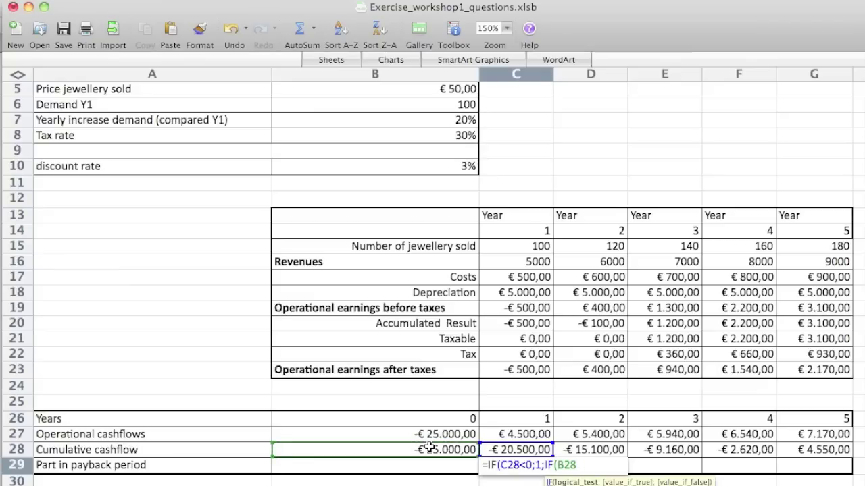
text(0;)
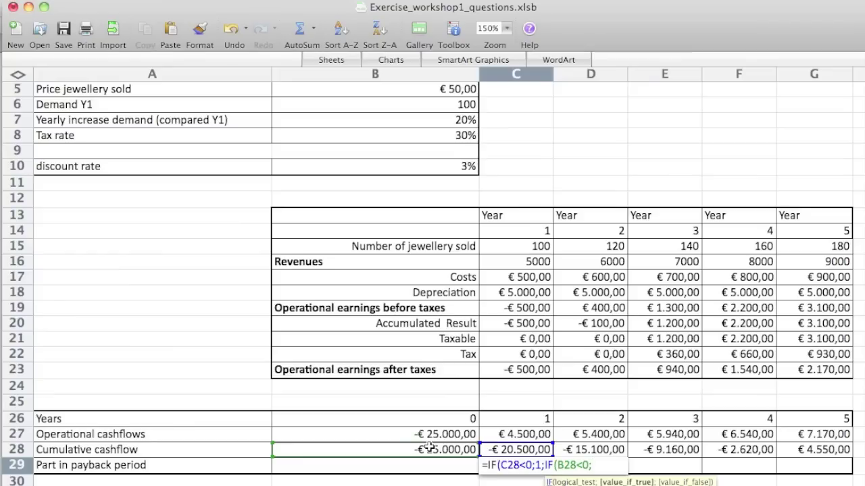
text(;)
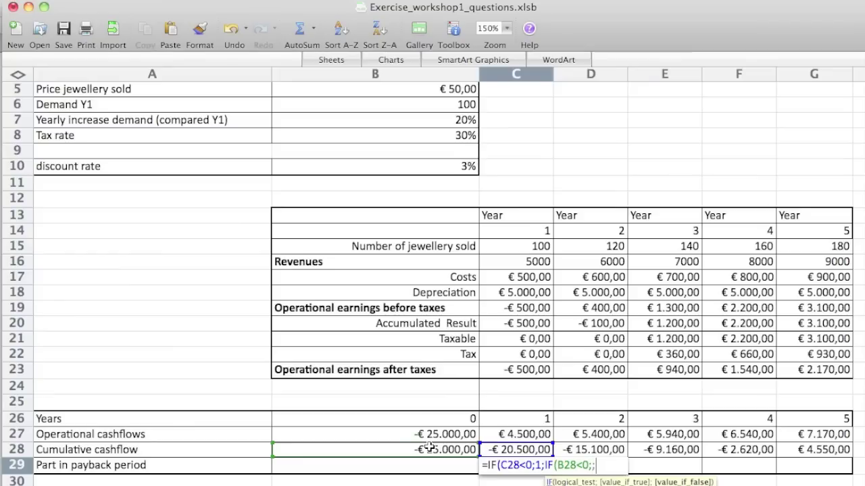
text(0)
key(Return)
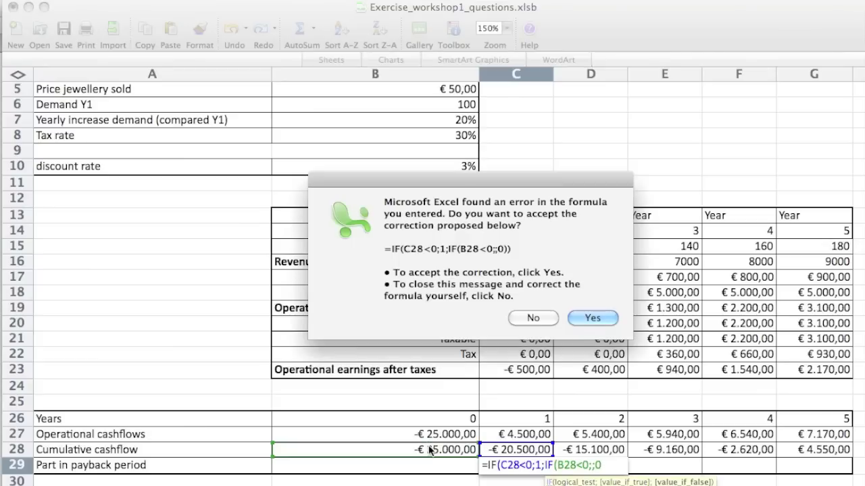
key(Return)
Step: Edit the C29 formula to fill the nested IF's empty true value with -B28/C27
click(473, 468)
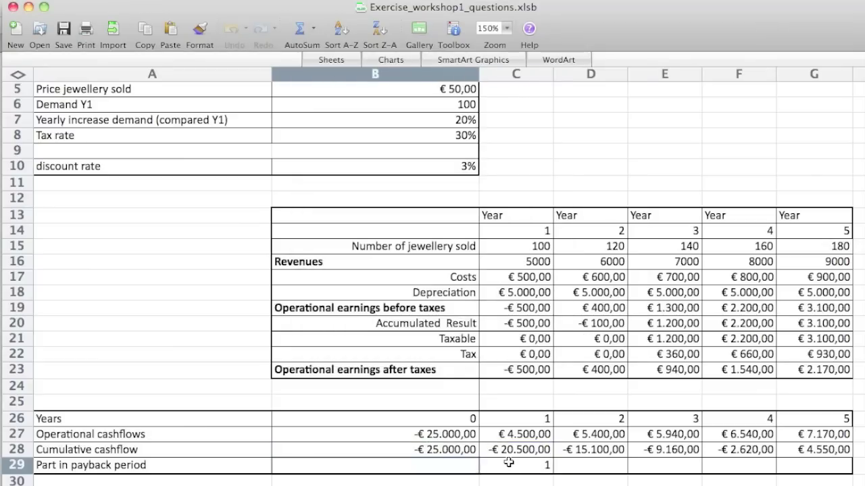
double_click(506, 465)
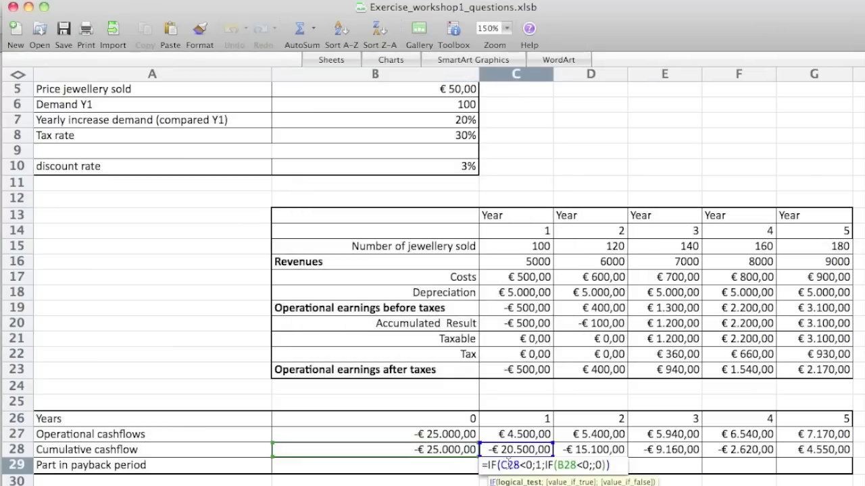
click(598, 465)
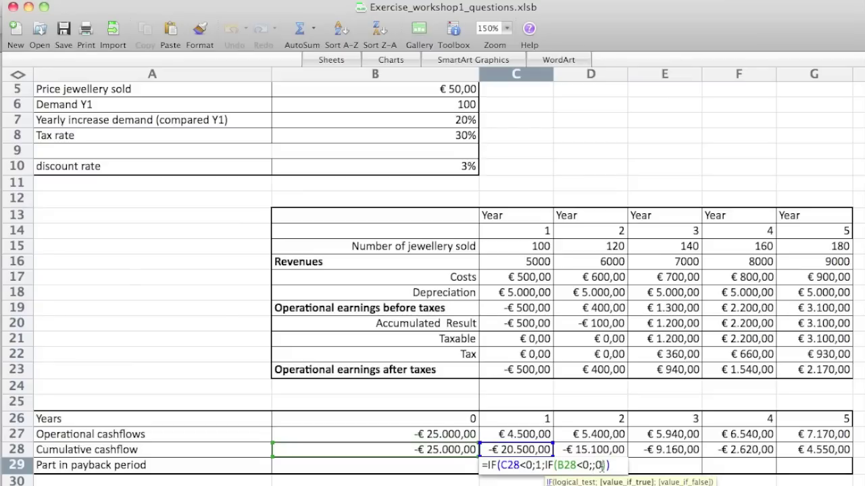
text(;)
text(-)
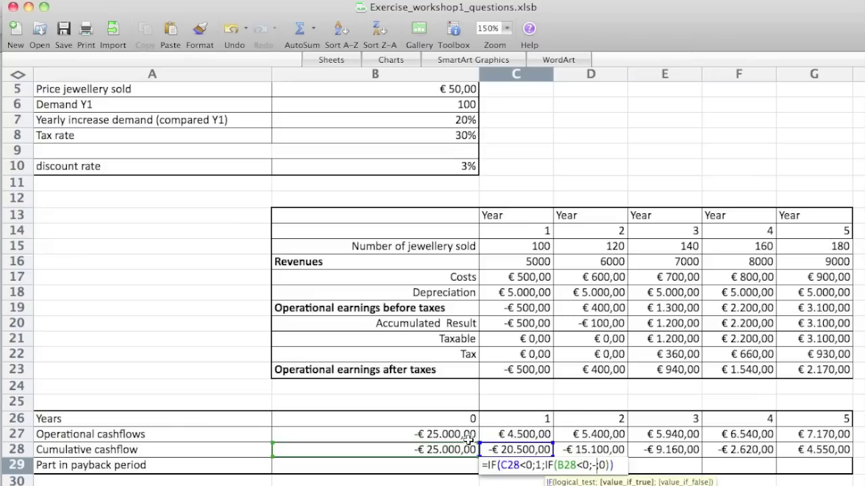
click(456, 449)
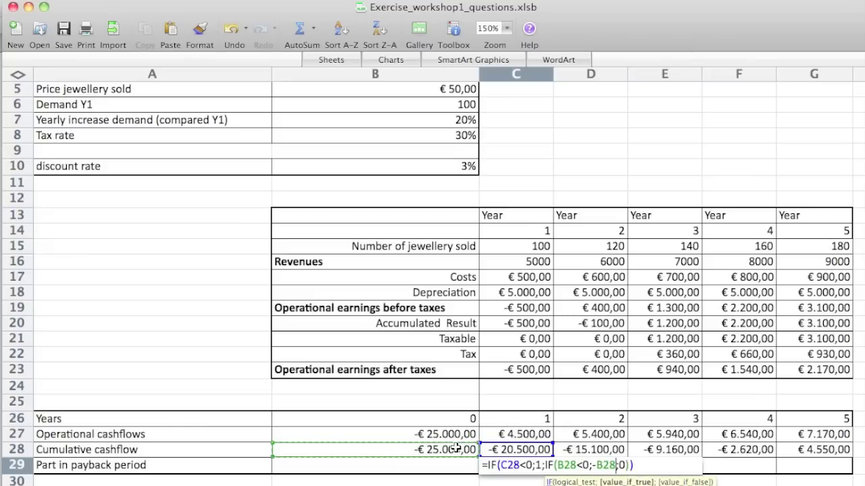
text(/)
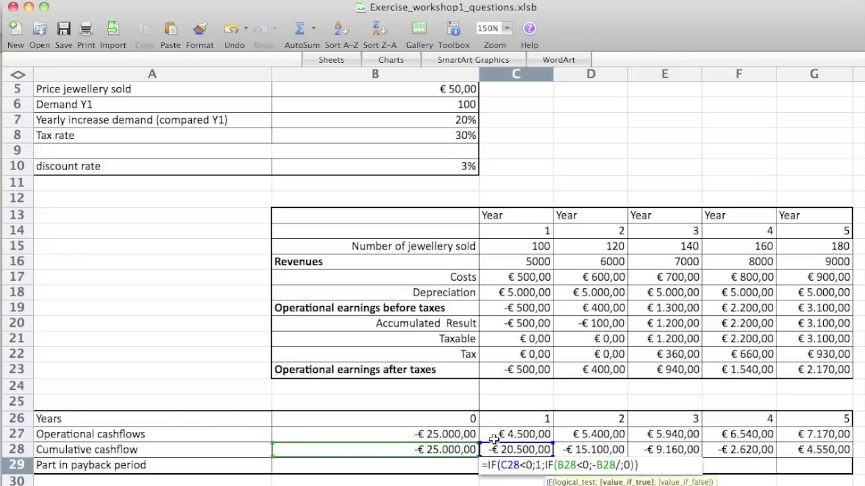
click(497, 436)
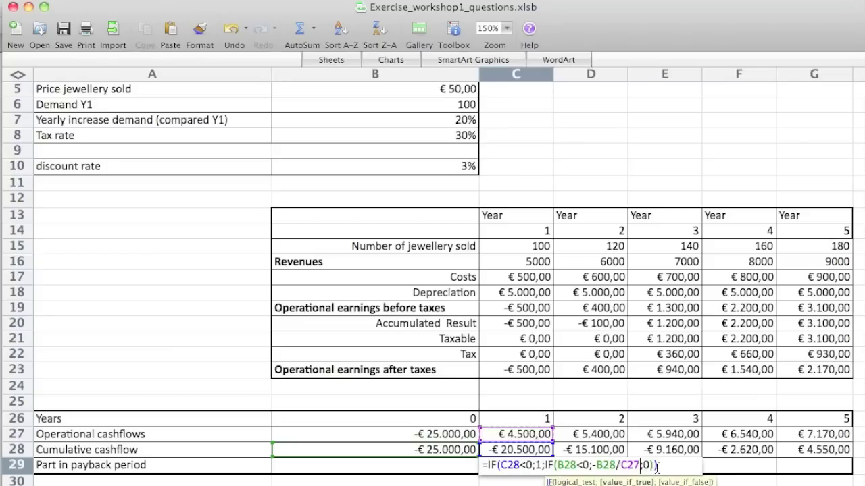
key(Return)
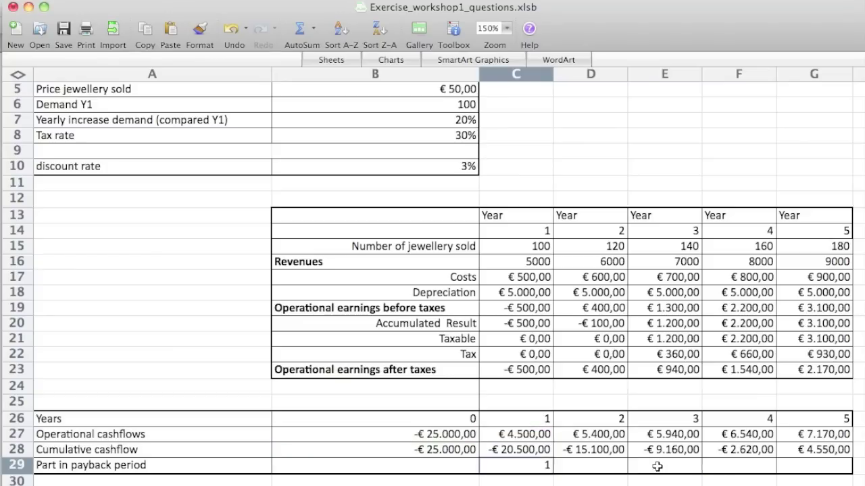
Step: Copy the payback-part formula from C29 into D29:G29 for years 2 to 5
key(cmd+c)
key(Right)
key(cmd+v)
key(Right)
key(cmd+v)
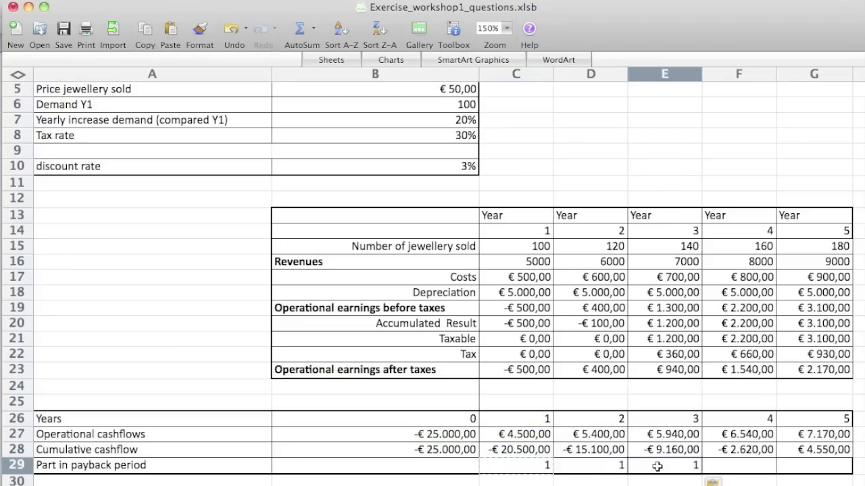
key(Right)
key(cmd+v)
key(Right)
key(cmd+v)
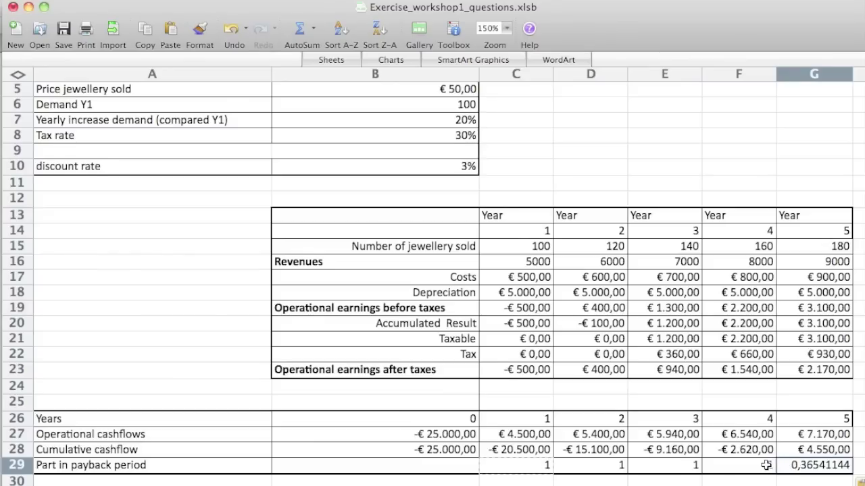
Step: Begin a formula in the NPV result cell B31 and look up NPV in the Formula Builder
scroll(766, 466, down, 4)
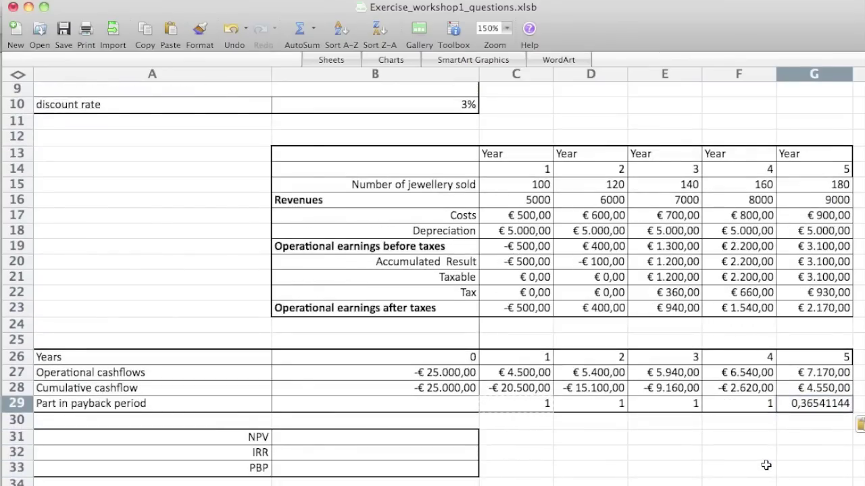
click(437, 441)
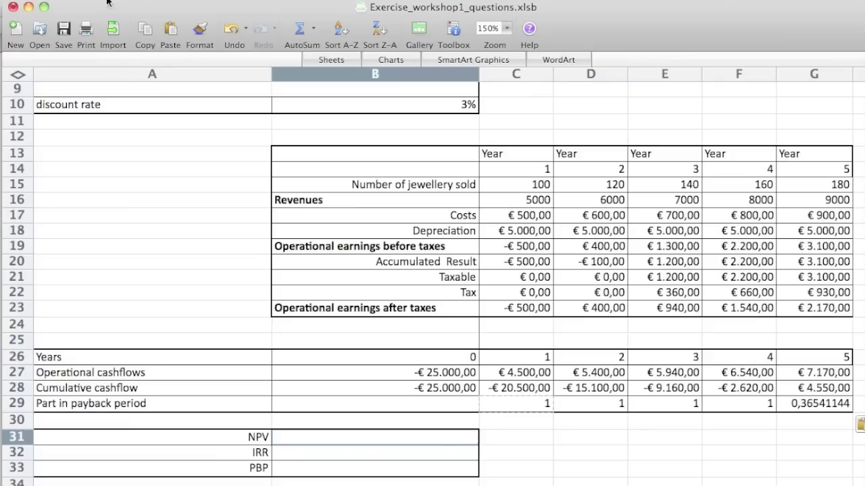
text(=)
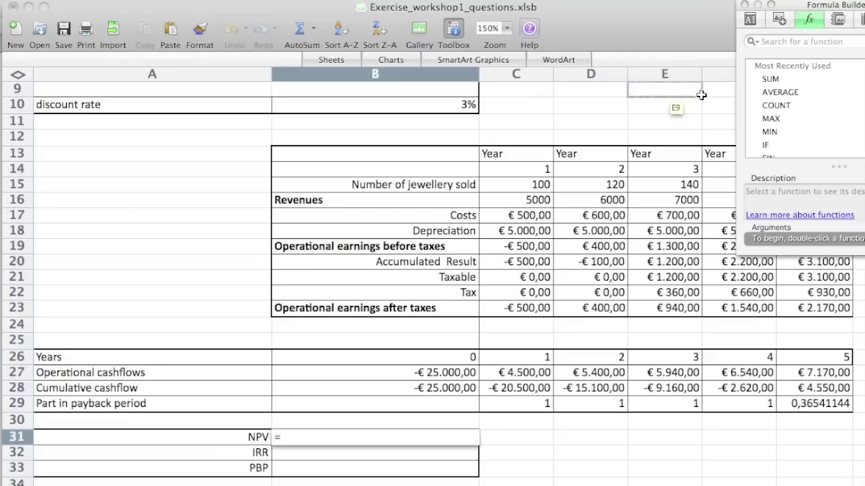
drag(815, 8, 586, 33)
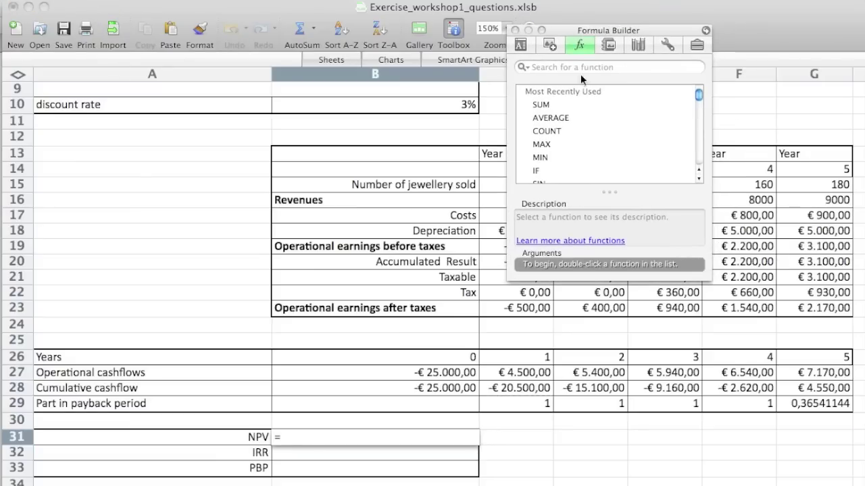
scroll(545, 147, down, 10)
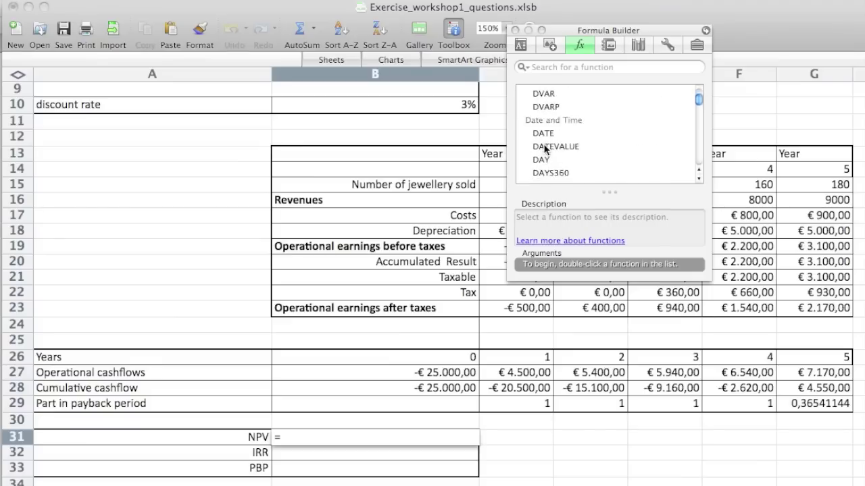
click(545, 67)
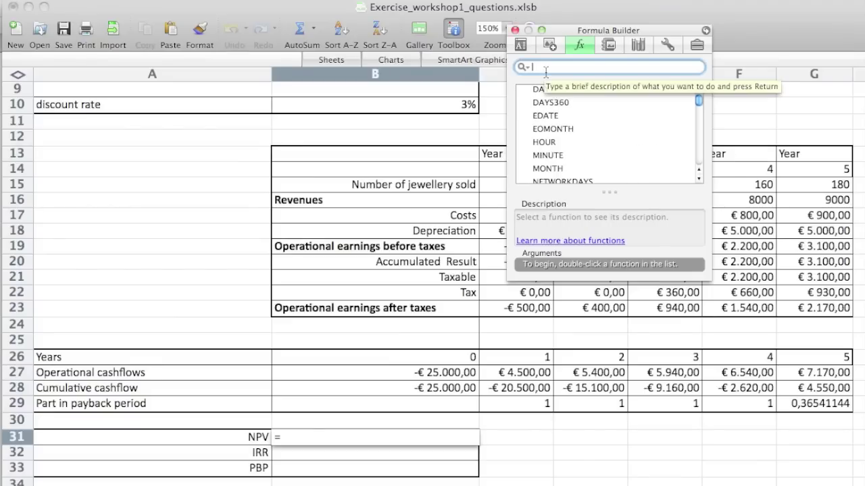
text(NPV)
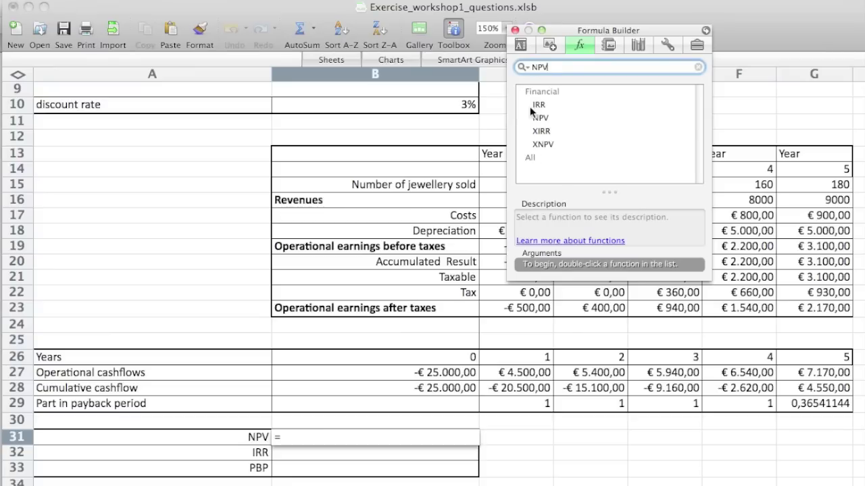
click(516, 31)
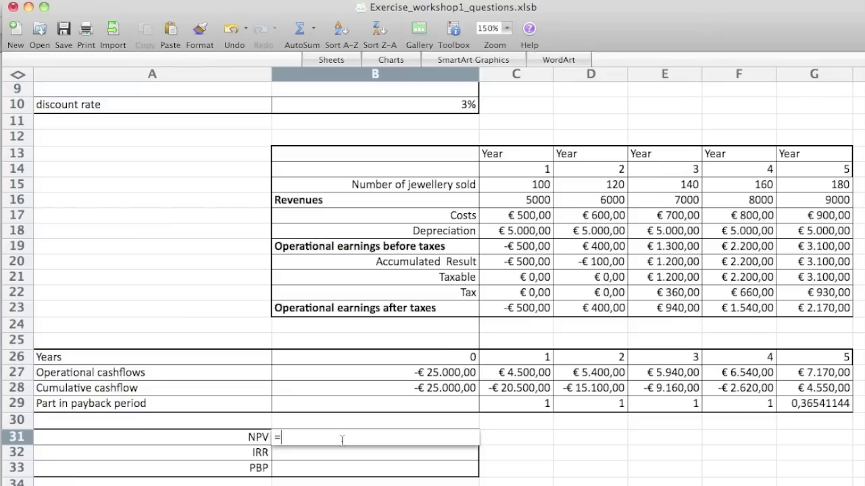
Step: Enter NPV(discount_rate;C27:G27) in the B31 formula, using the discount rate and the operational cashflows of years 1 to 5, followed by a minus sign
text(NP)
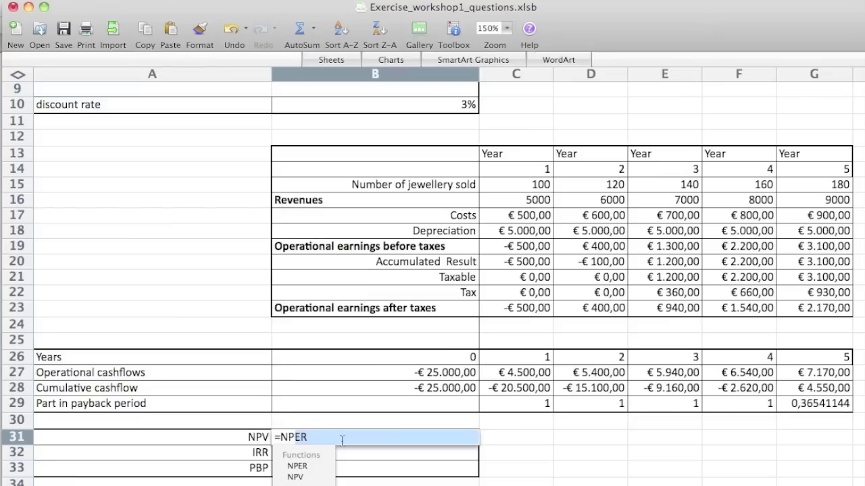
text(V)
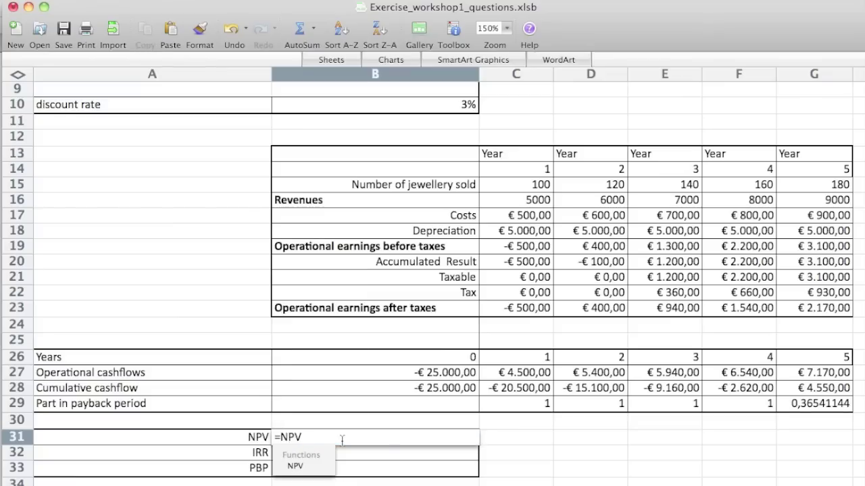
text(()
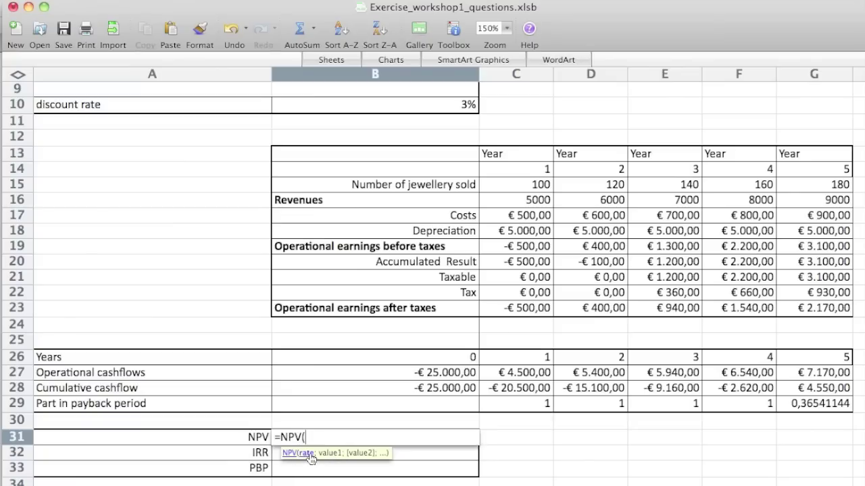
click(393, 108)
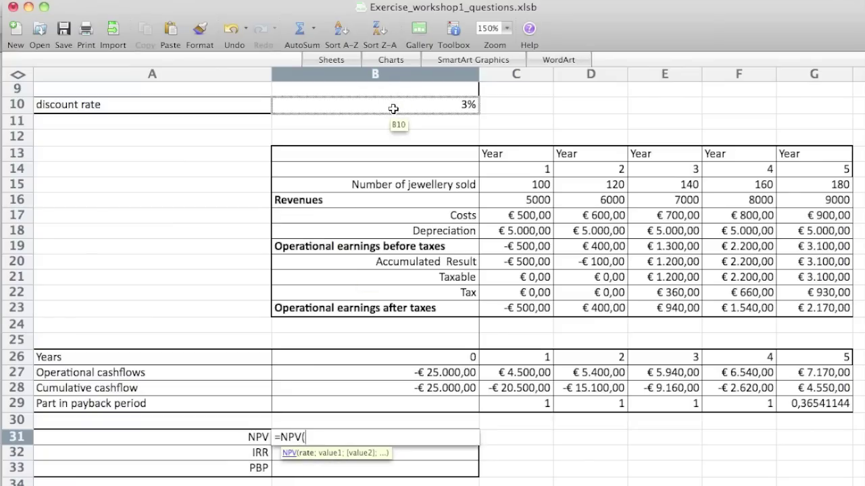
click(393, 109)
text(;)
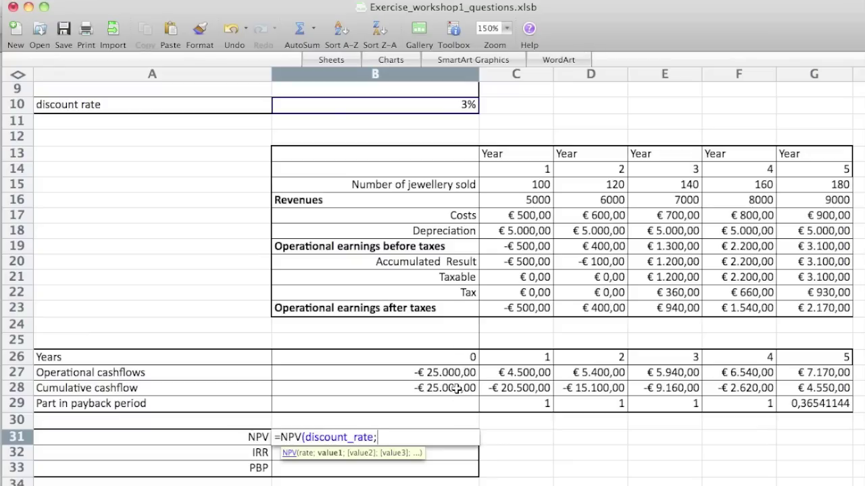
click(511, 374)
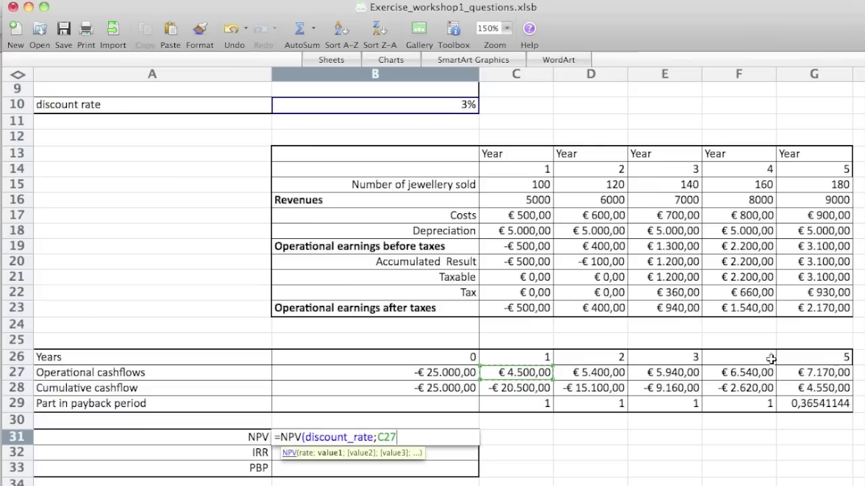
shift+click(814, 375)
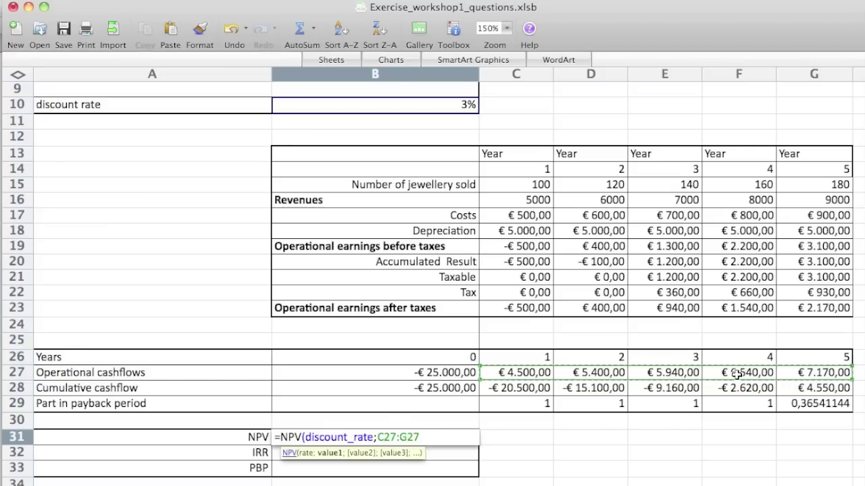
click(429, 444)
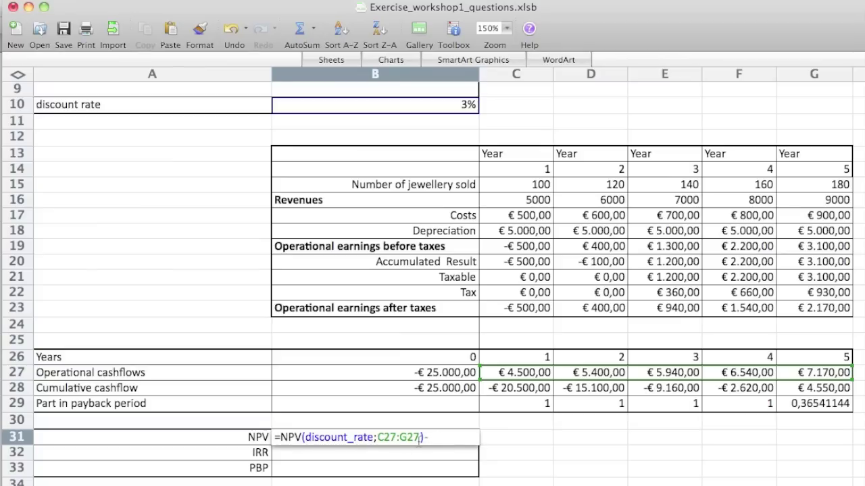
Step: Complete the B31 formula by subtracting the Machinery investment in B1, giving =NPV(discount_rate;C27:G27)-Machinery
scroll(512, 354, up, 4)
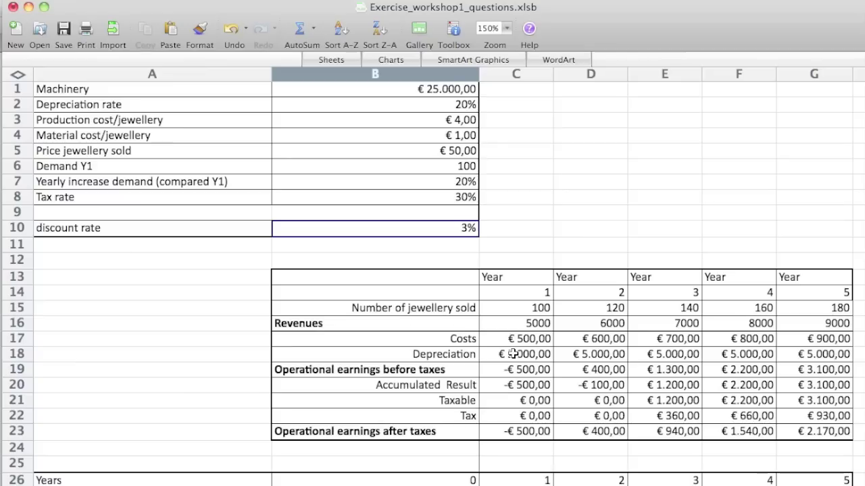
click(428, 91)
scroll(428, 91, down, 15)
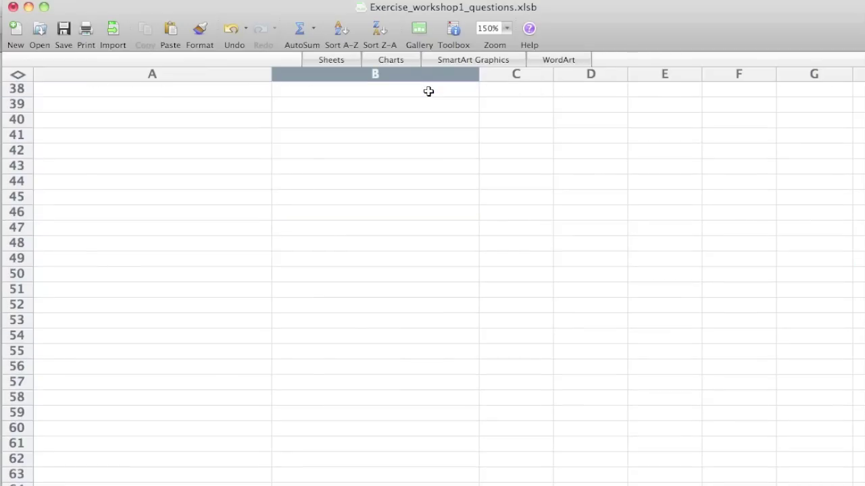
scroll(428, 91, up, 4)
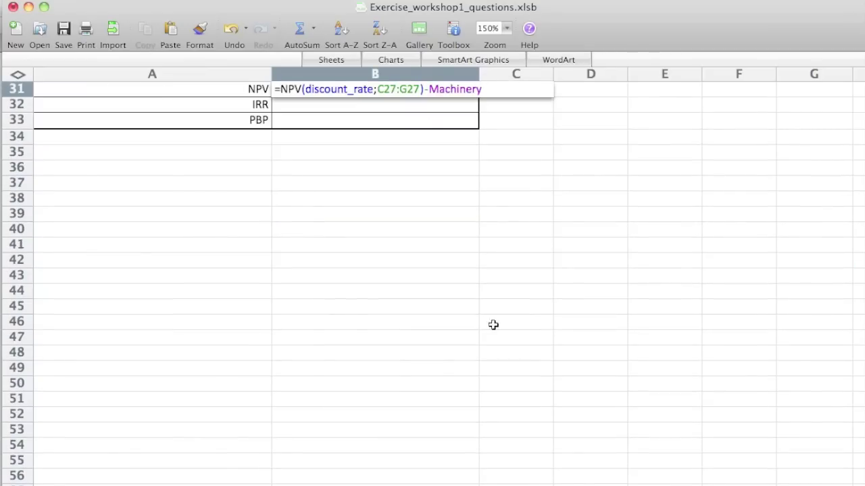
scroll(517, 408, up, 15)
scroll(518, 408, down, 4)
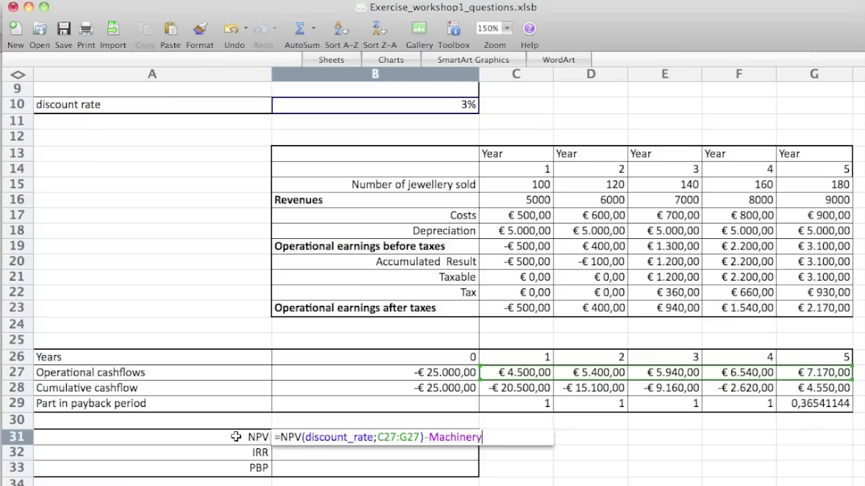
key(Return)
click(463, 439)
key(Return)
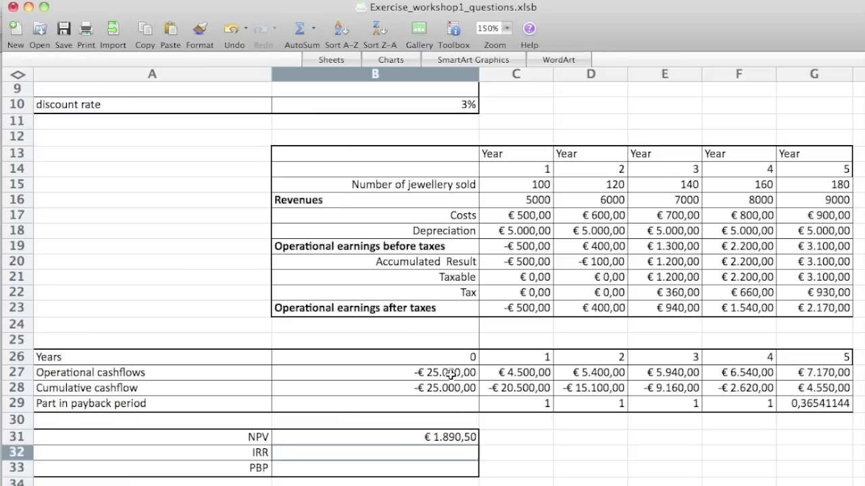
Step: Calculate the internal rate of return in B32 with =IRR(B27:G27) over the operational cashflows of years 0 to 5
text(=)
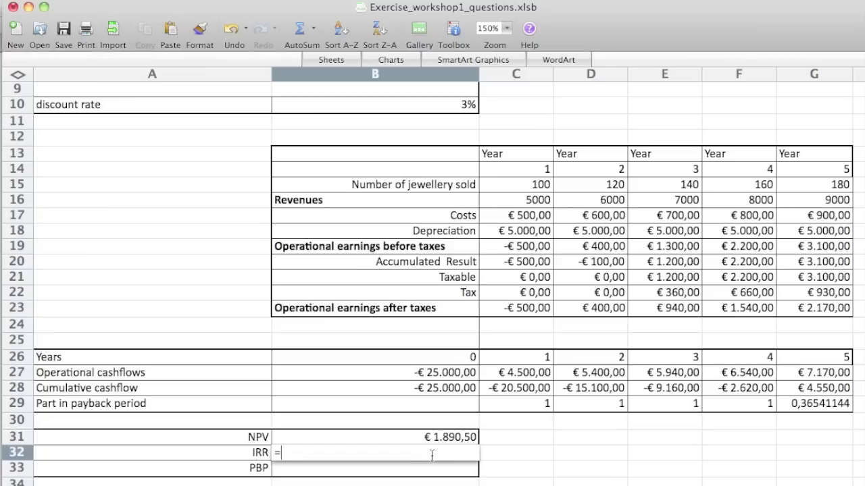
text(IRR)
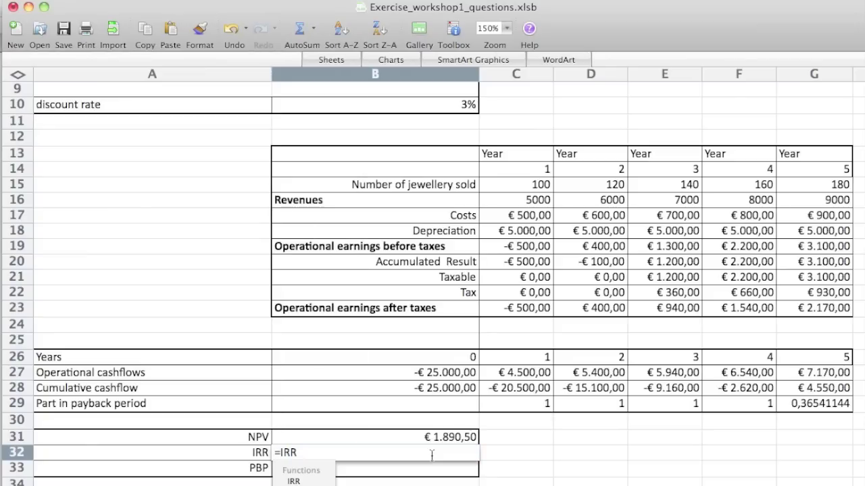
text(()
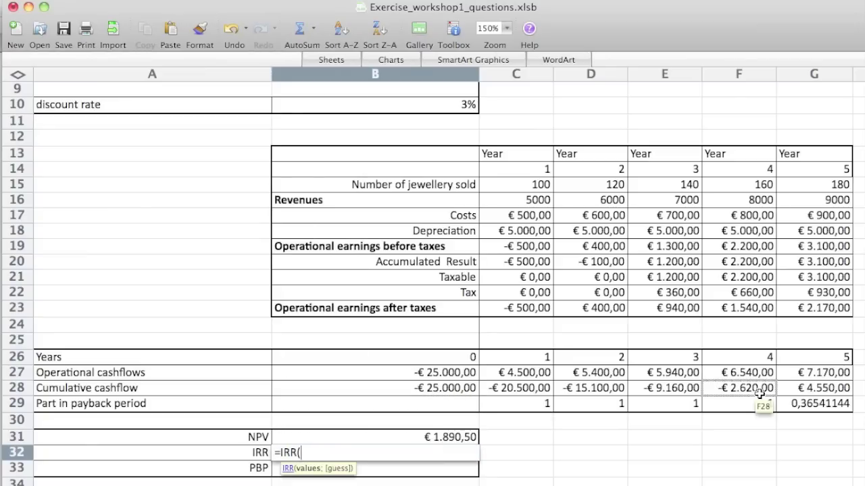
click(443, 373)
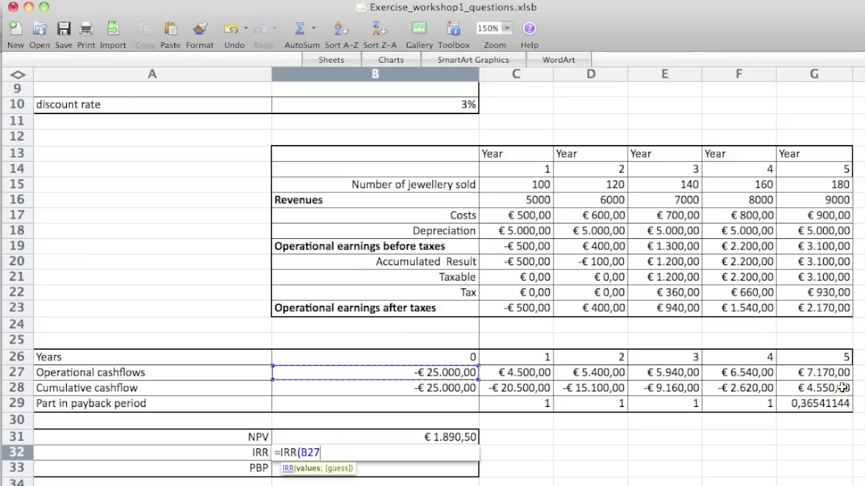
shift+click(841, 373)
text())
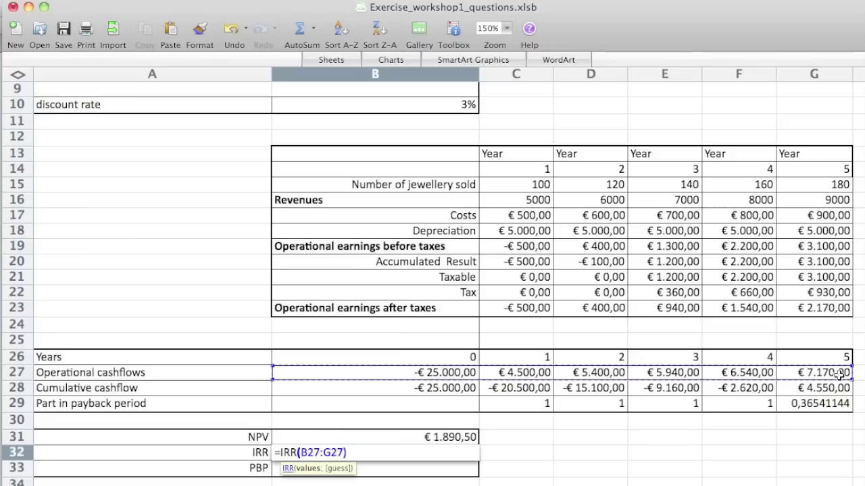
key(Return)
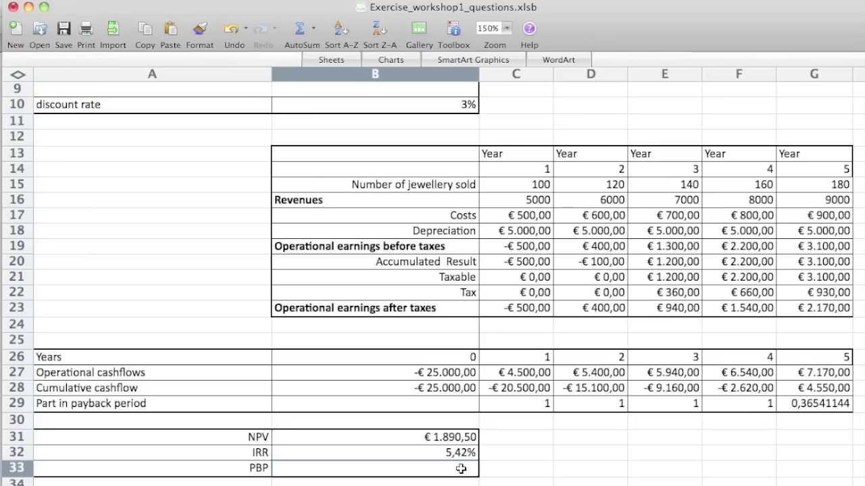
Step: Calculate the payback period in B33 by summing the payback parts with =SUM(C29:G29)
text(=S)
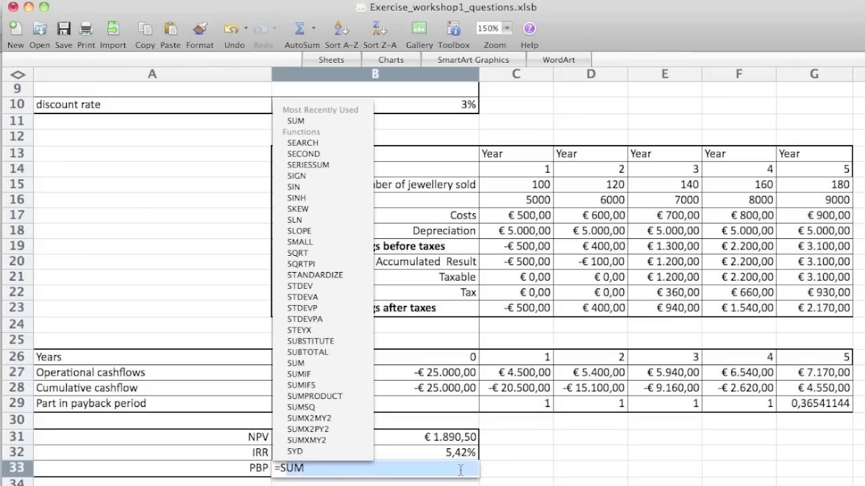
text(UM()
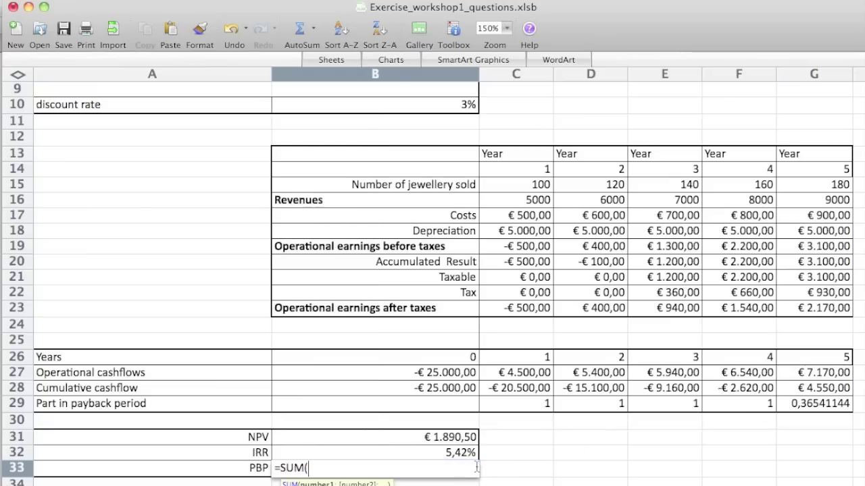
click(533, 406)
shift+click(836, 404)
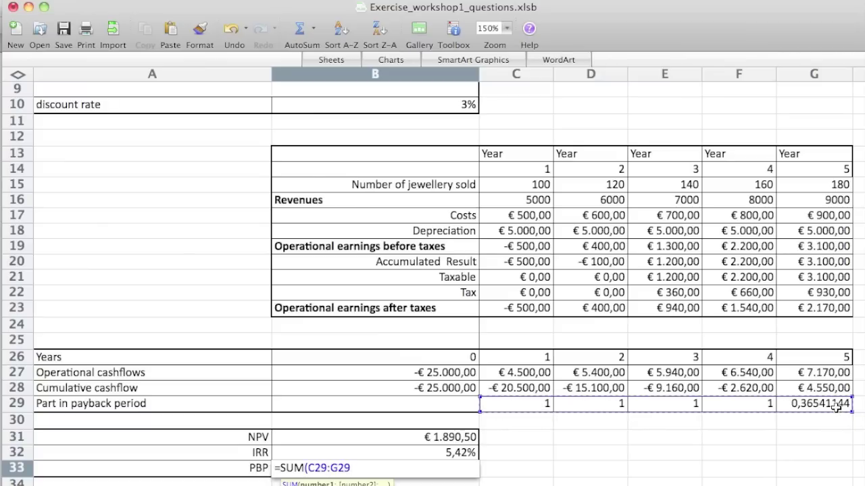
text())
key(Return)
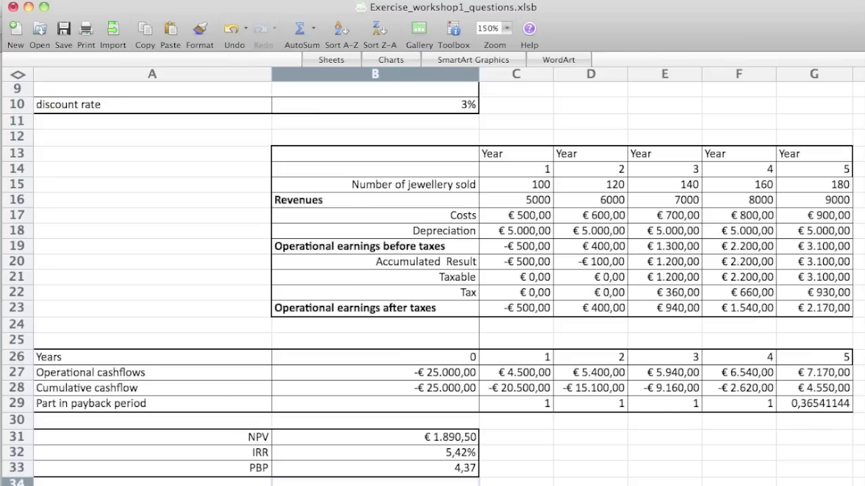
Step: Set the discount rate in B10 to 5%
scroll(432, 284, up, 1)
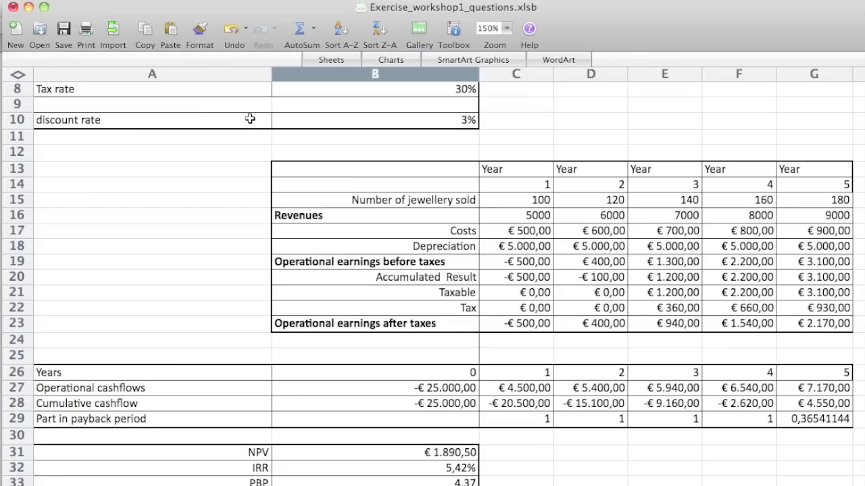
click(306, 118)
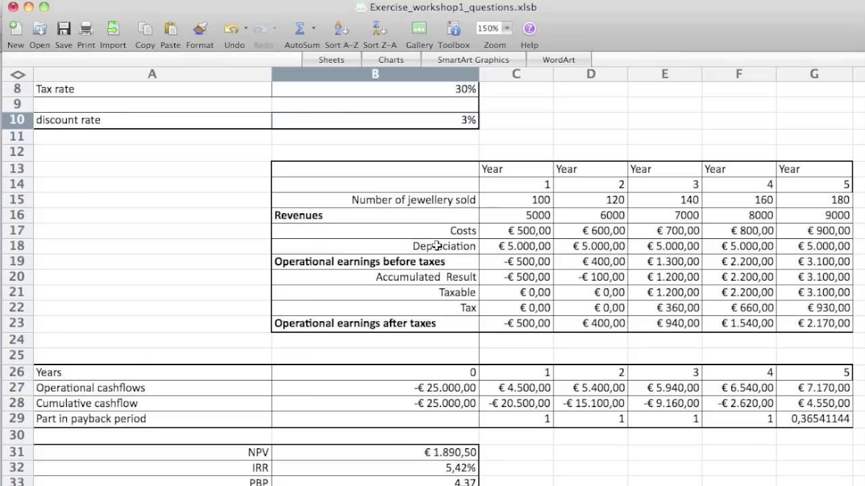
double_click(466, 122)
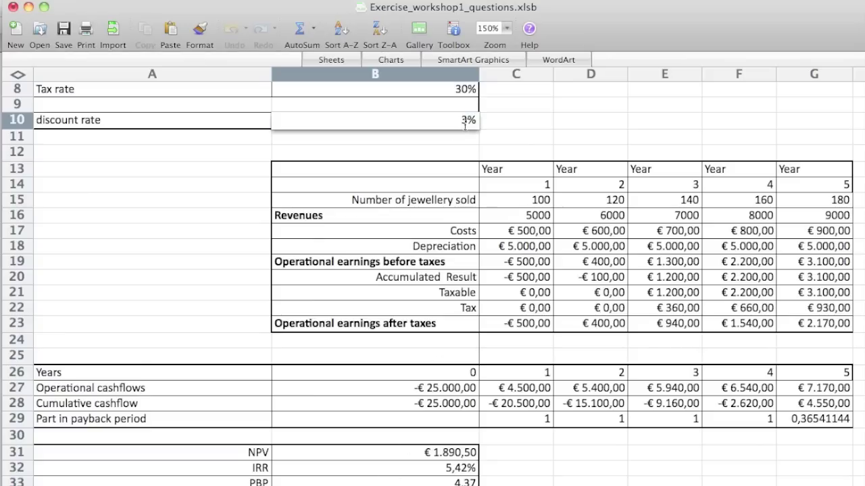
key(BackSpace)
text(5)
key(Return)
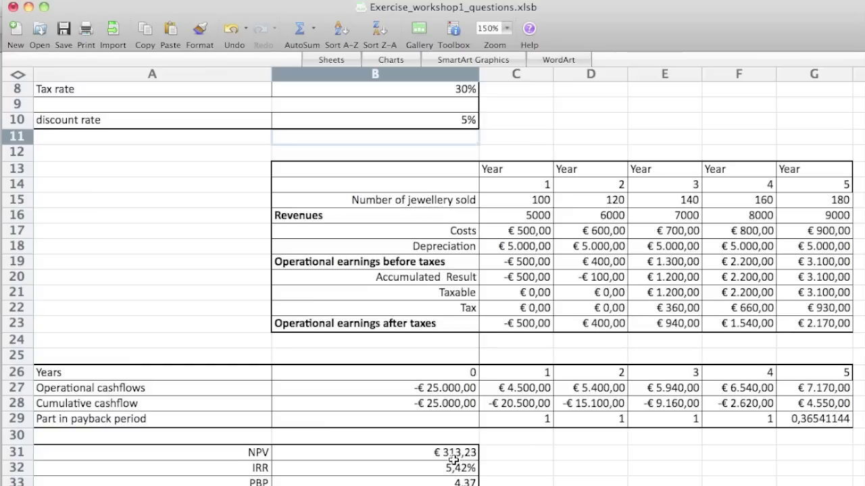
Step: Set the discount rate in B10 to 10%
click(467, 119)
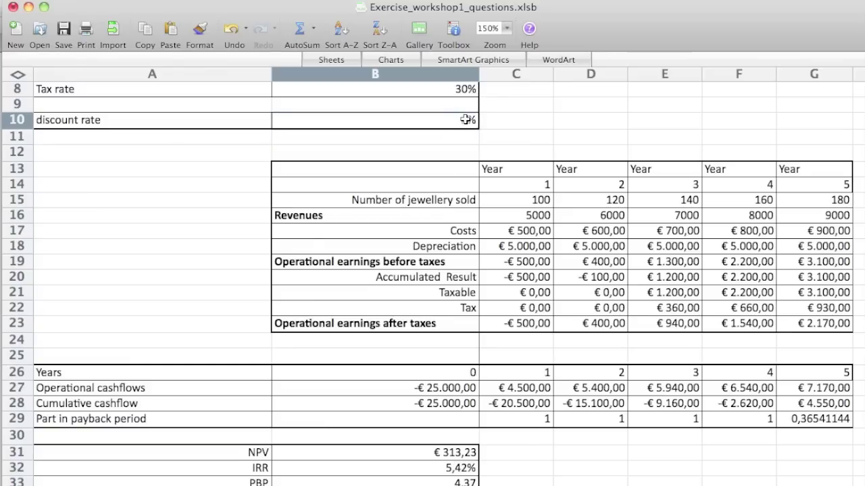
double_click(466, 119)
key(BackSpace)
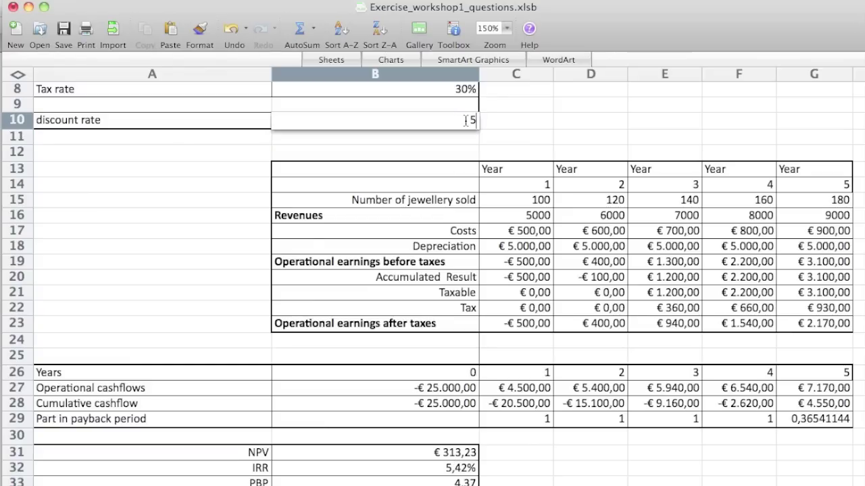
text(10%)
key(Return)
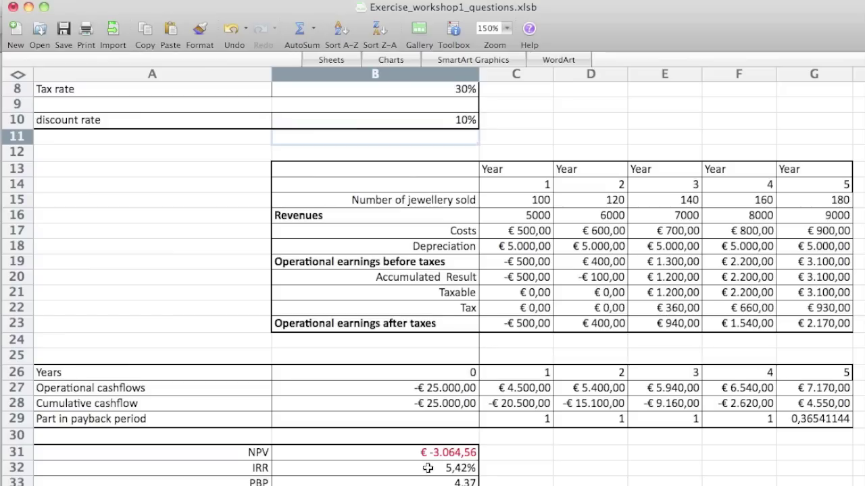